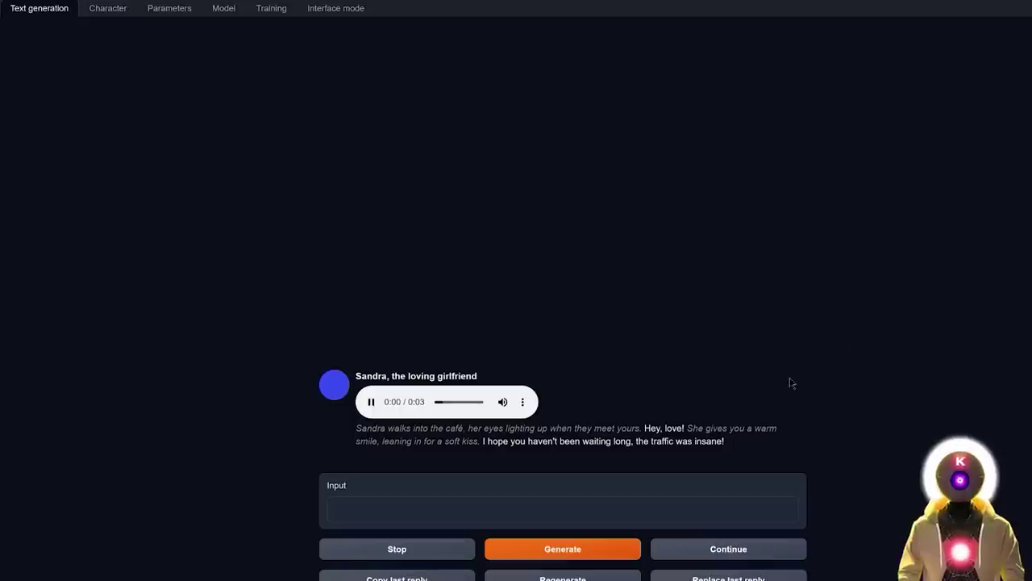
Record and submit a spoken reply to the character: "Hey honey, yeah, no problem, just sit down.".
scroll(779, 382, "down", 1)
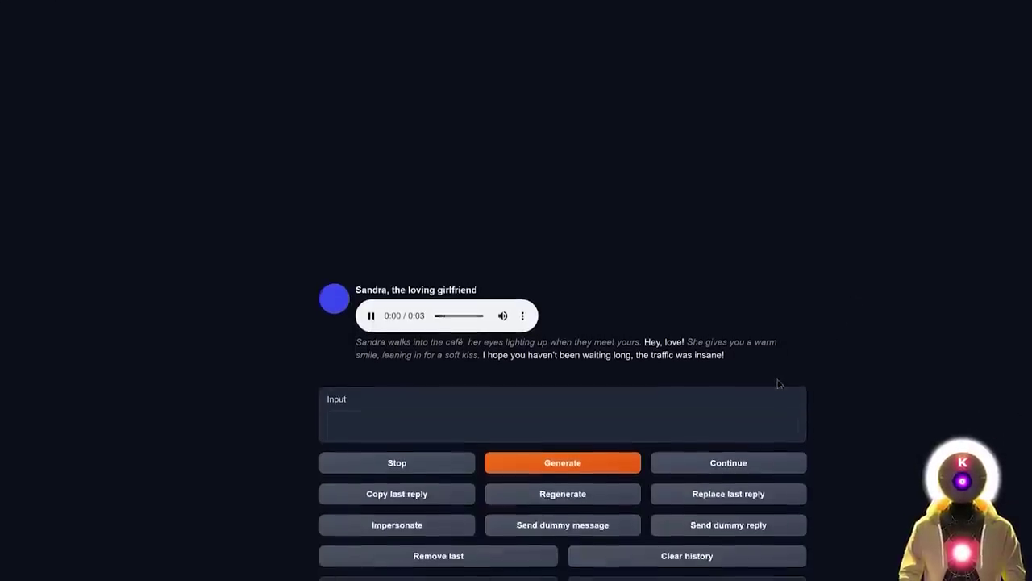
scroll(774, 359, "down", 2)
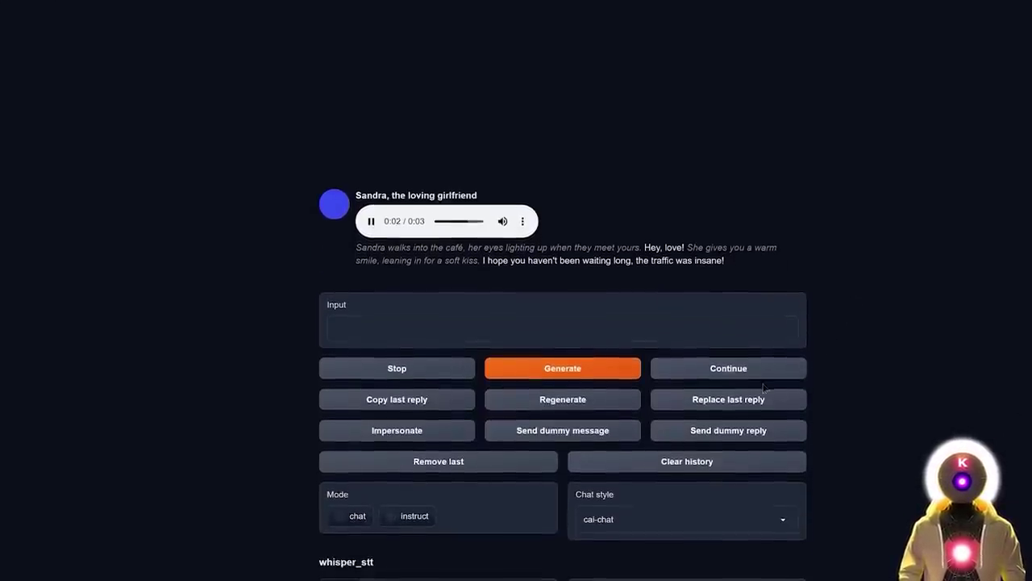
left_click(521, 519)
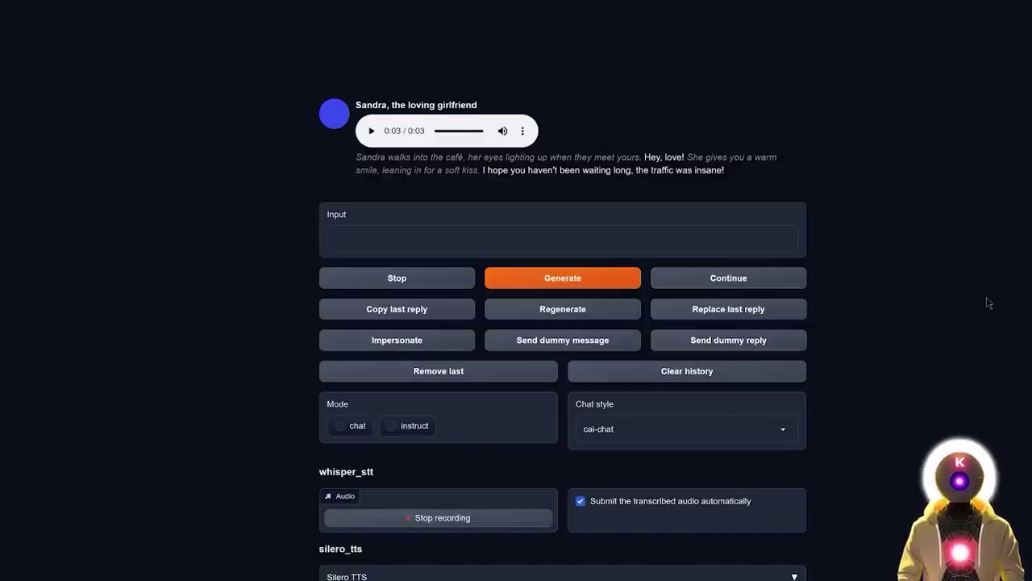
left_click(506, 520)
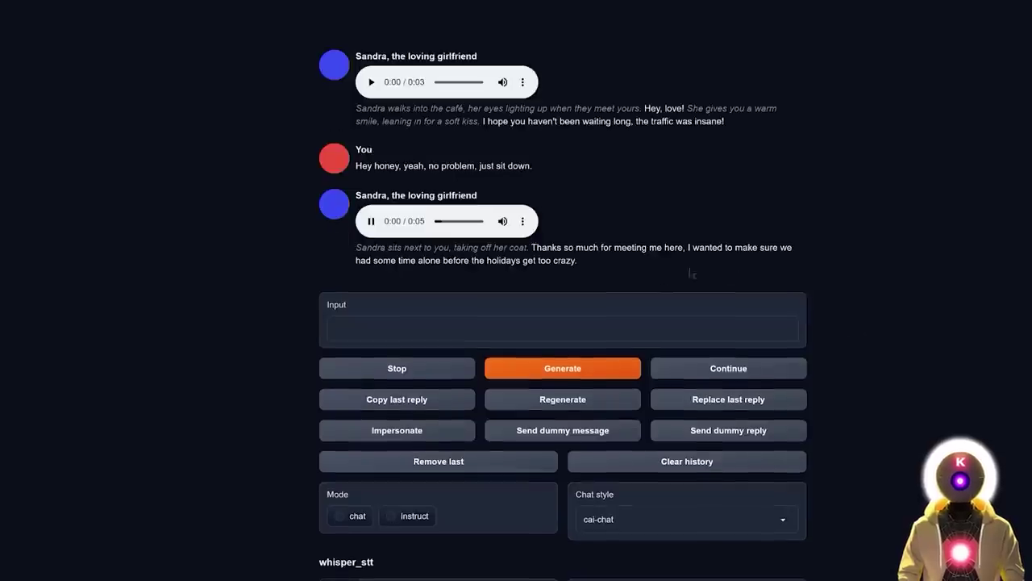
Send two spoken replies: that work has been just crazy and time off is needed, and "Ah, I'm good, you know, the usual.".
scroll(737, 272, "down", 1)
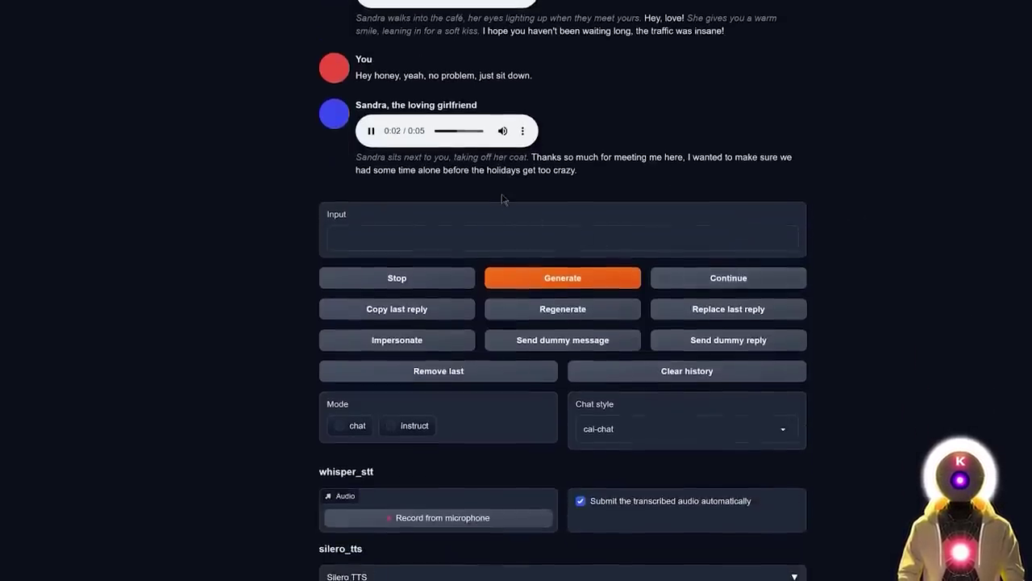
left_click(481, 520)
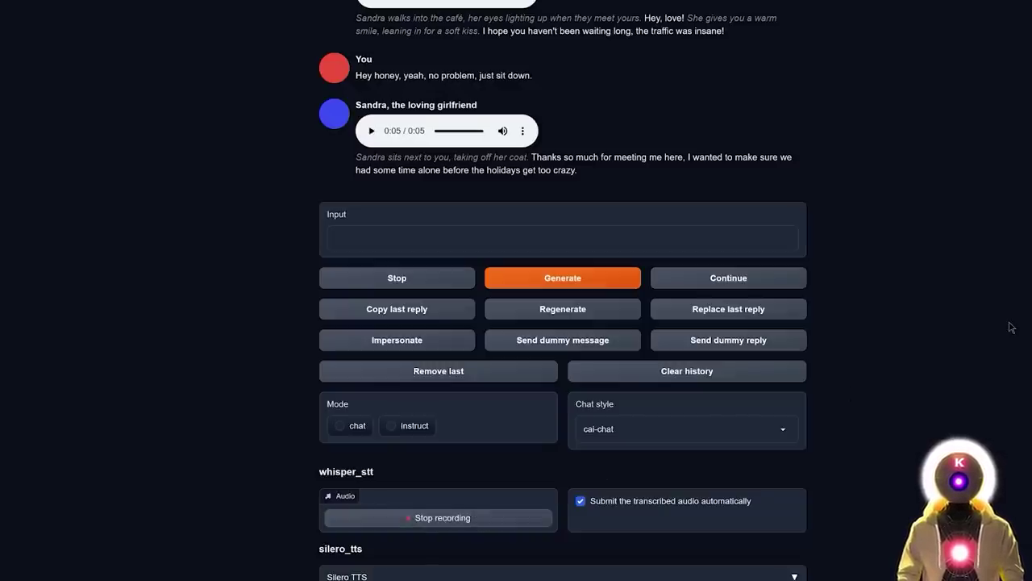
left_click(550, 518)
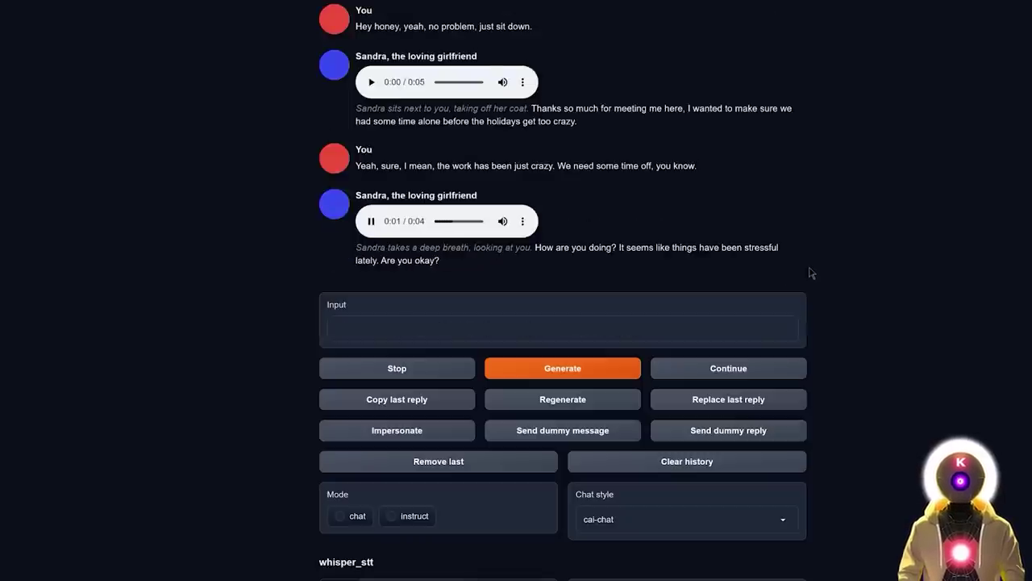
scroll(807, 274, "down", 2)
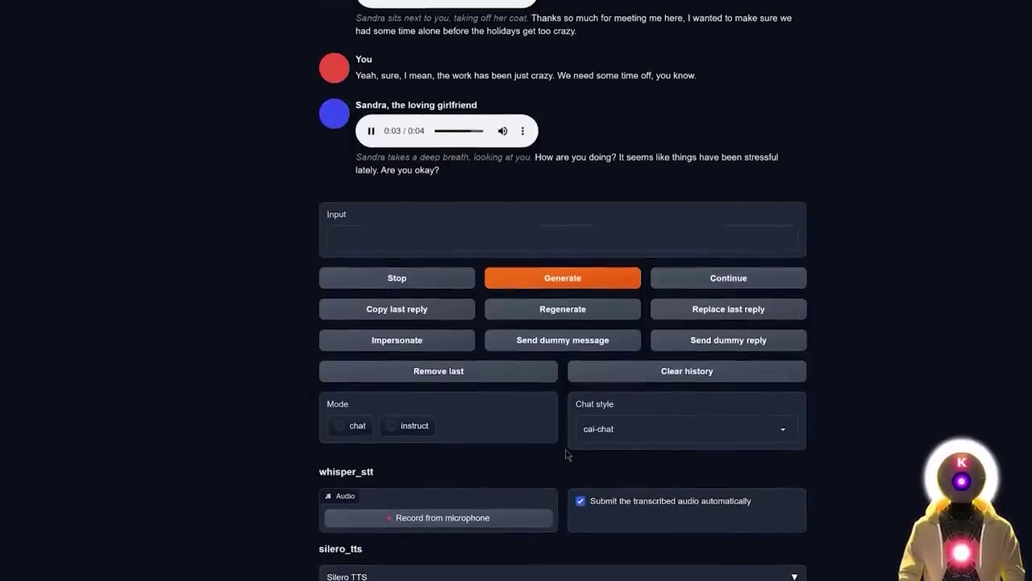
left_click(514, 525)
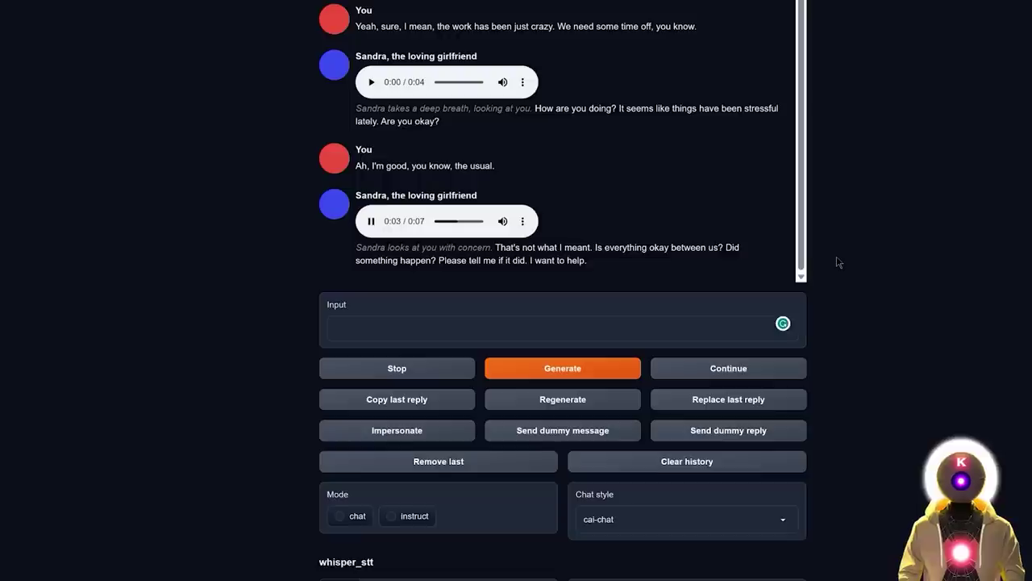
Send two more voice messages, one suggesting roleplay to revive the declining relationship and one saying "Uh oh, Spaghetti-O!".
scroll(843, 254, "down", 1)
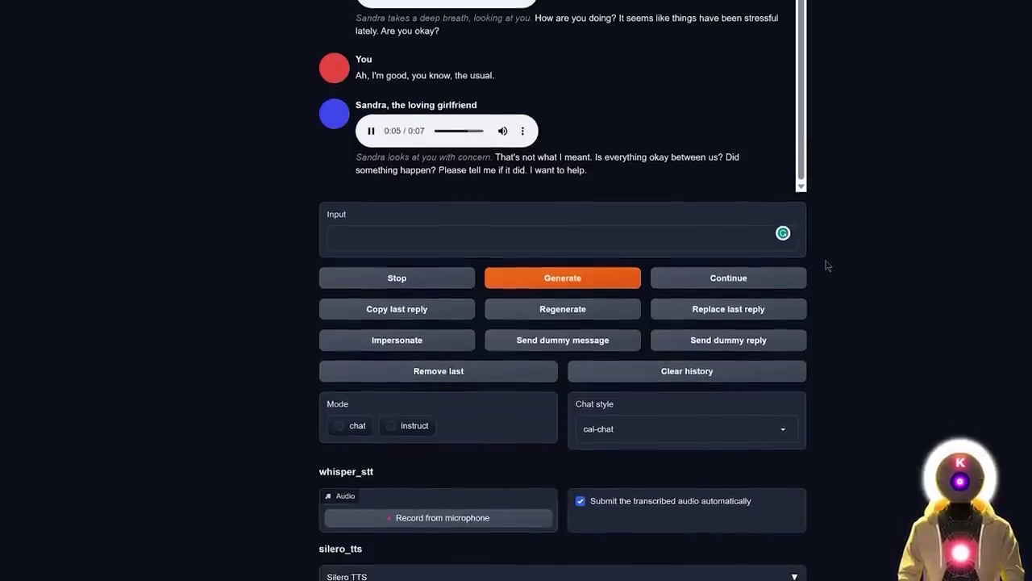
left_click(471, 516)
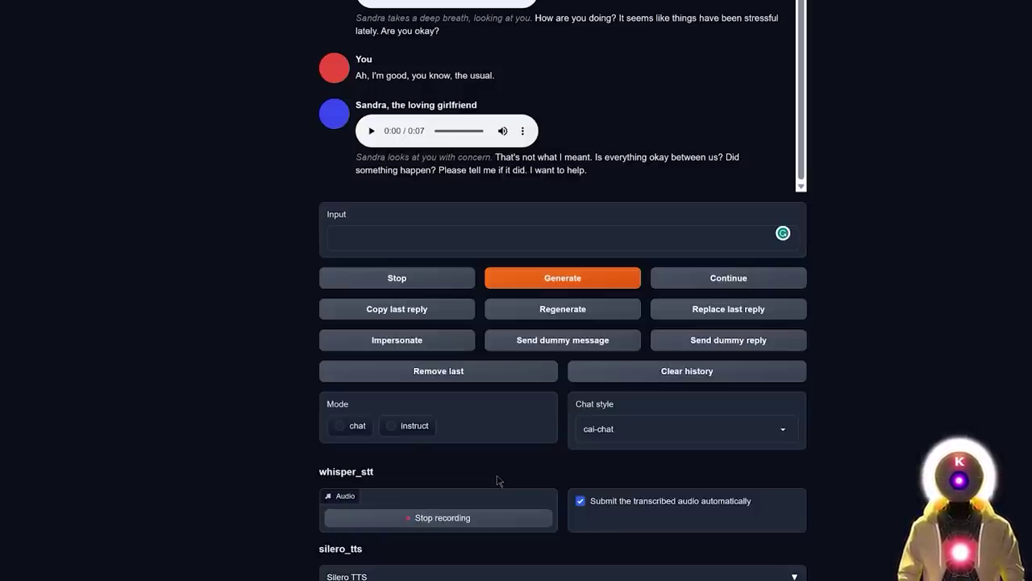
left_click(484, 516)
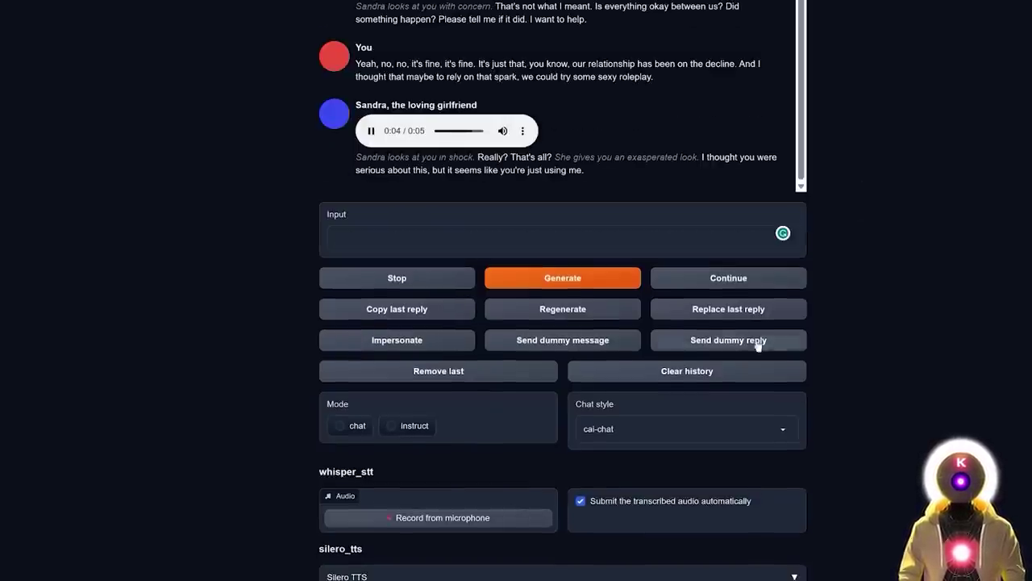
left_click(551, 517)
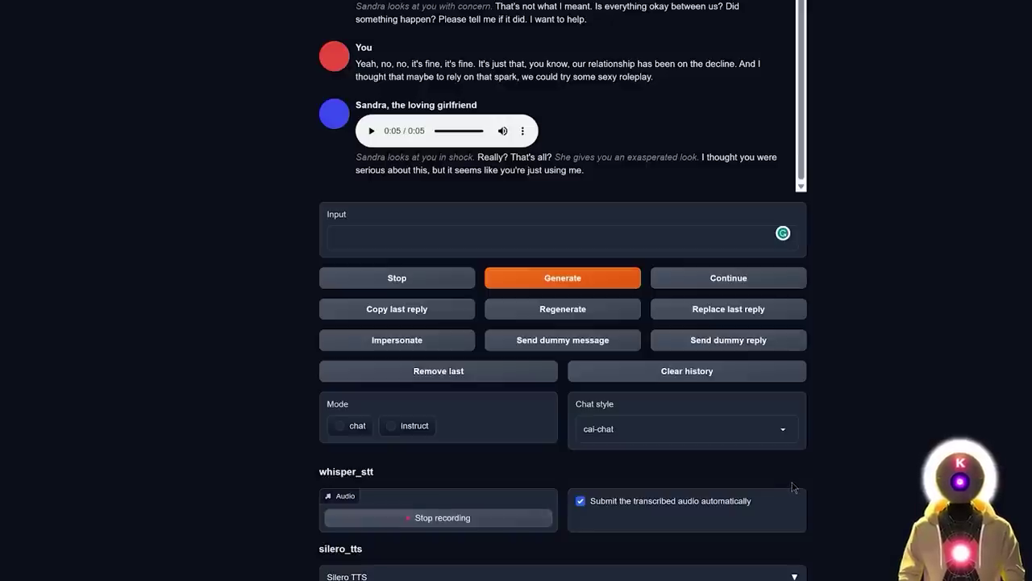
left_click(551, 517)
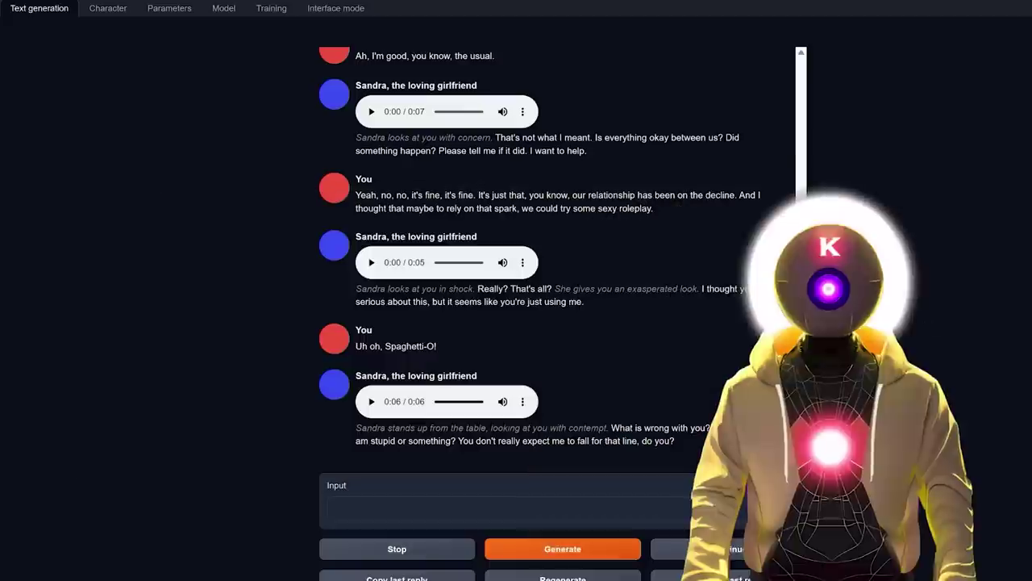
scroll(560, 291, "down", 4)
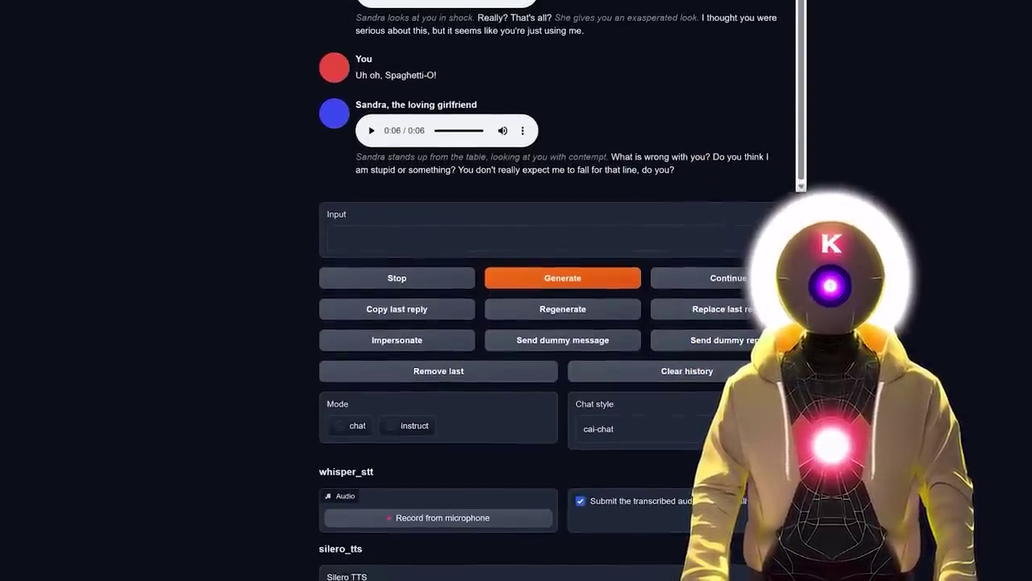
scroll(559, 290, "up", 4)
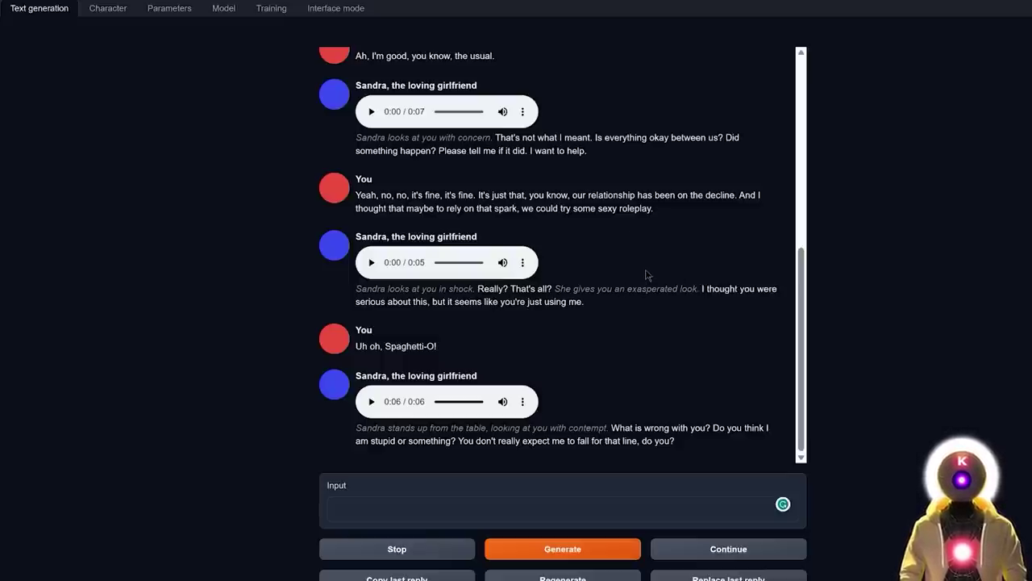
scroll(645, 275, "down", 3)
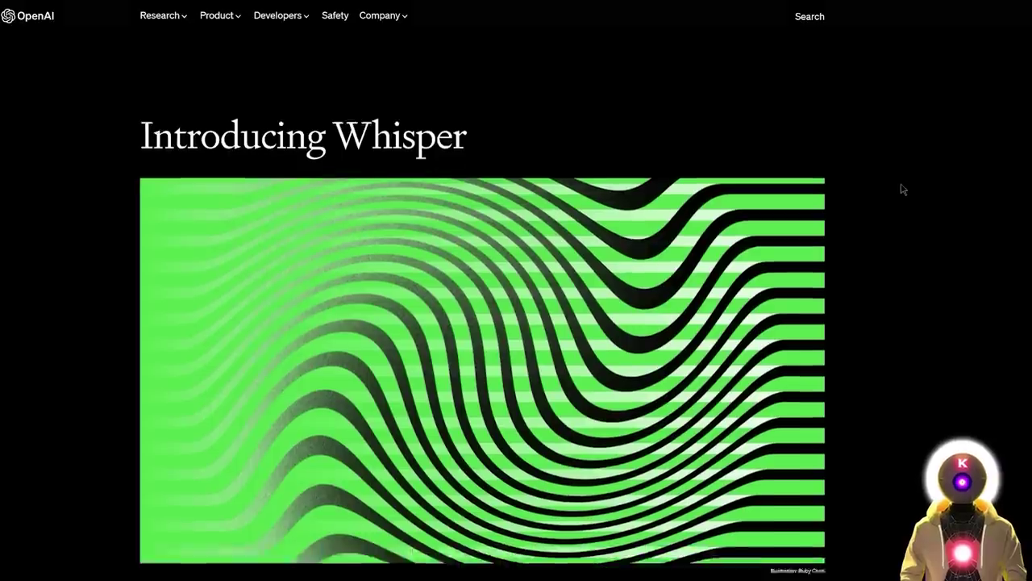
Read through OpenAI's "Introducing Whisper" article, including the examples and the description of the speech recognition system.
scroll(899, 189, "down", 5)
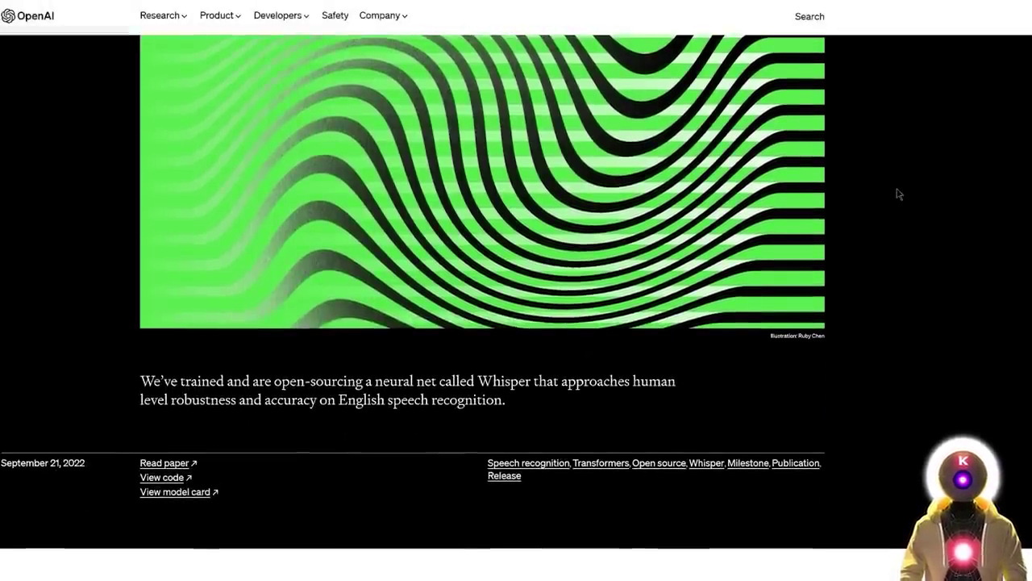
scroll(917, 244, "down", 4)
scroll(804, 283, "down", 3)
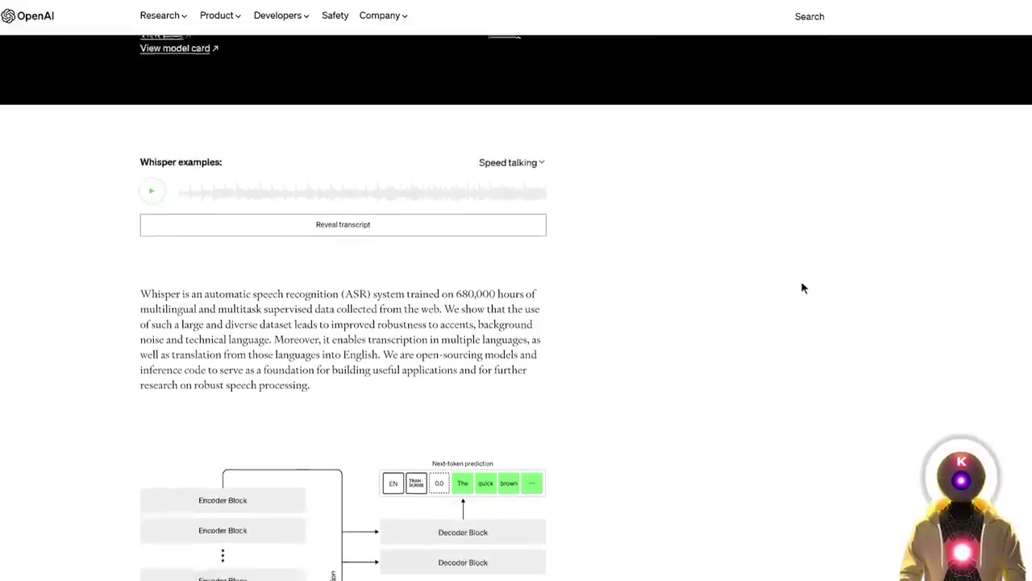
scroll(666, 279, "down", 5)
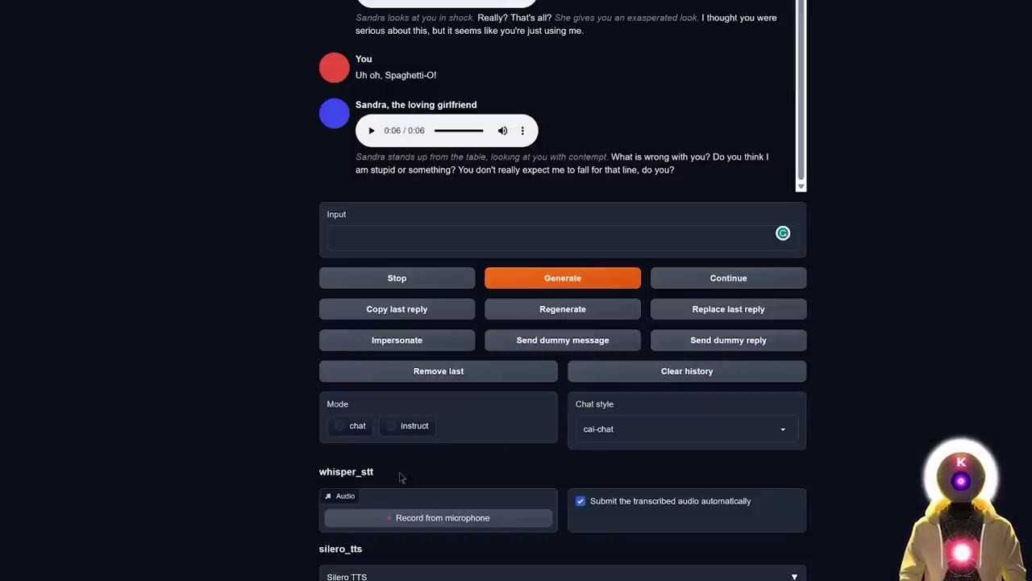
Examine the chat history and the whisper_stt, silero_tts and elevenlabs_tts extension settings in the text generation web UI.
scroll(657, 256, "up", 4)
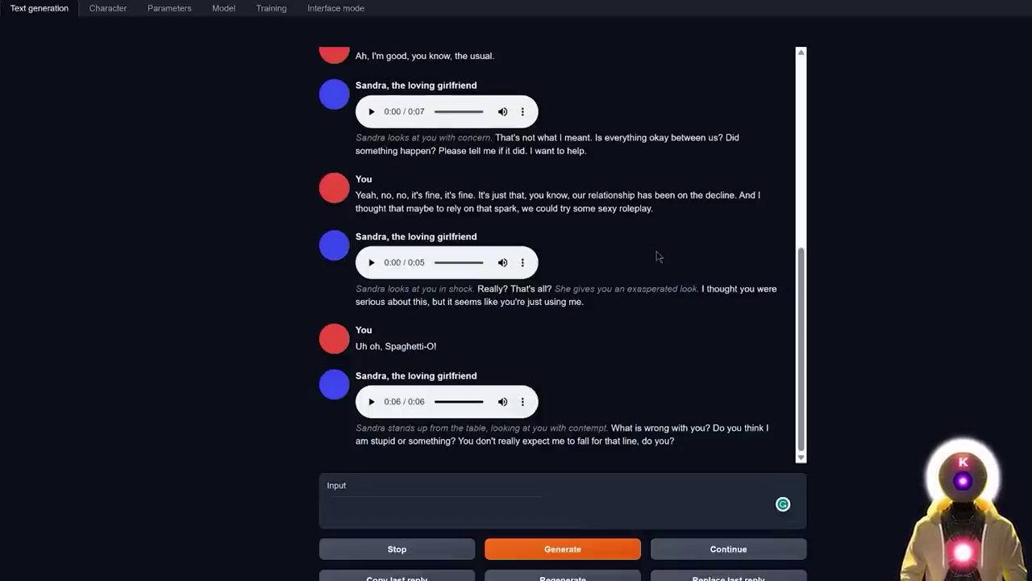
scroll(847, 239, "down", 4)
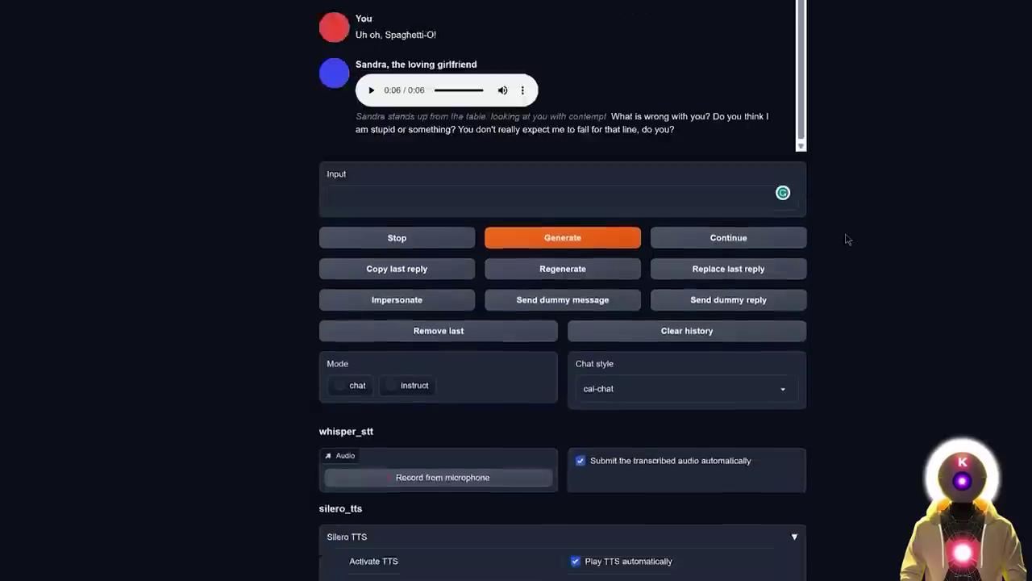
scroll(847, 250, "up", 2)
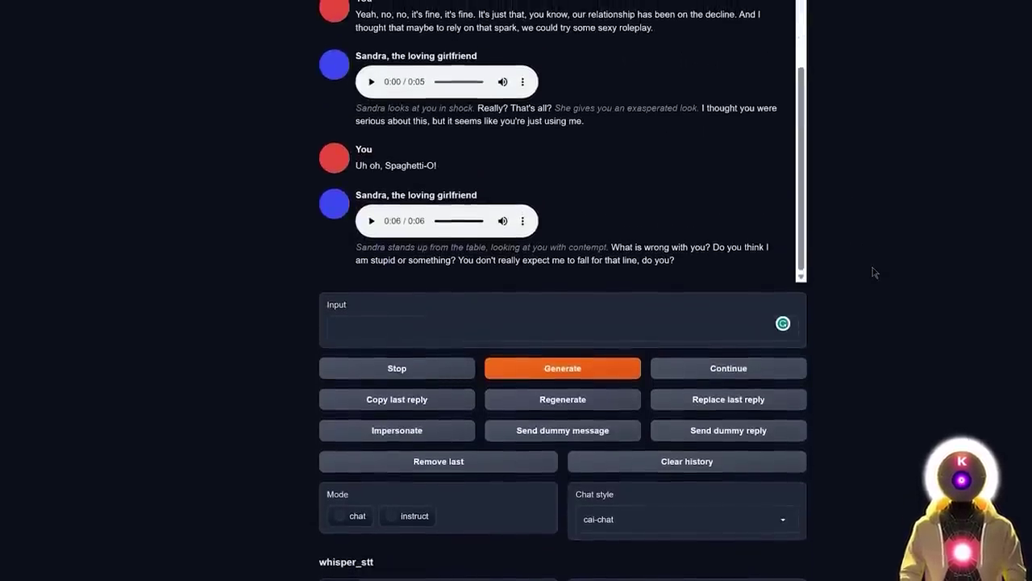
scroll(872, 271, "down", 1)
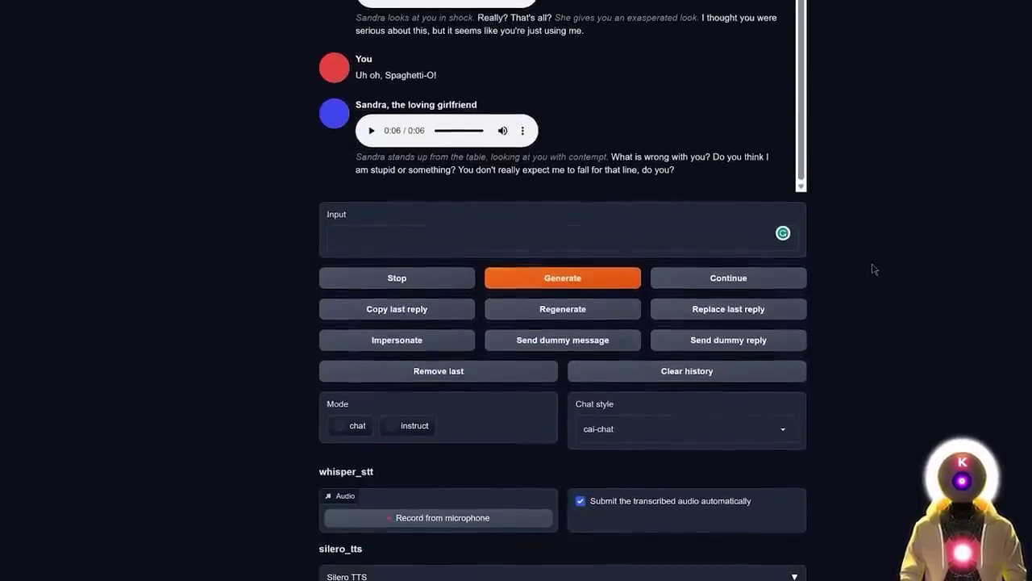
scroll(871, 270, "up", 3)
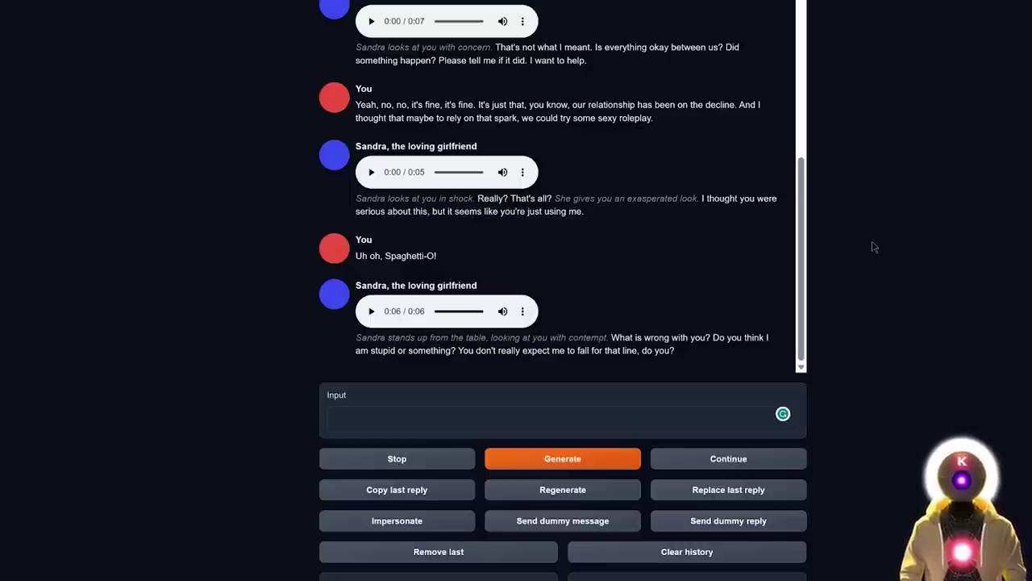
scroll(873, 247, "up", 2)
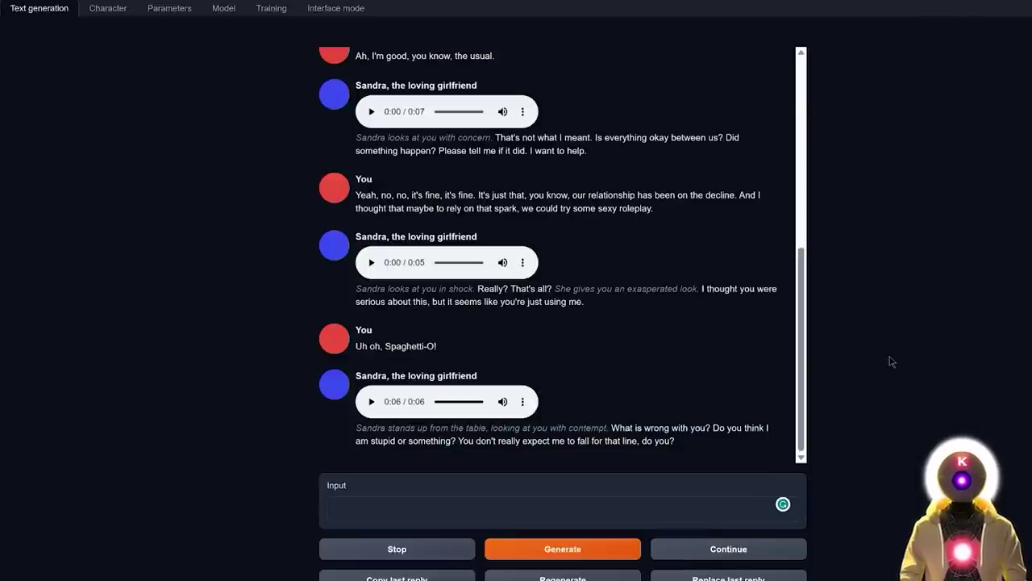
scroll(891, 361, "down", 6)
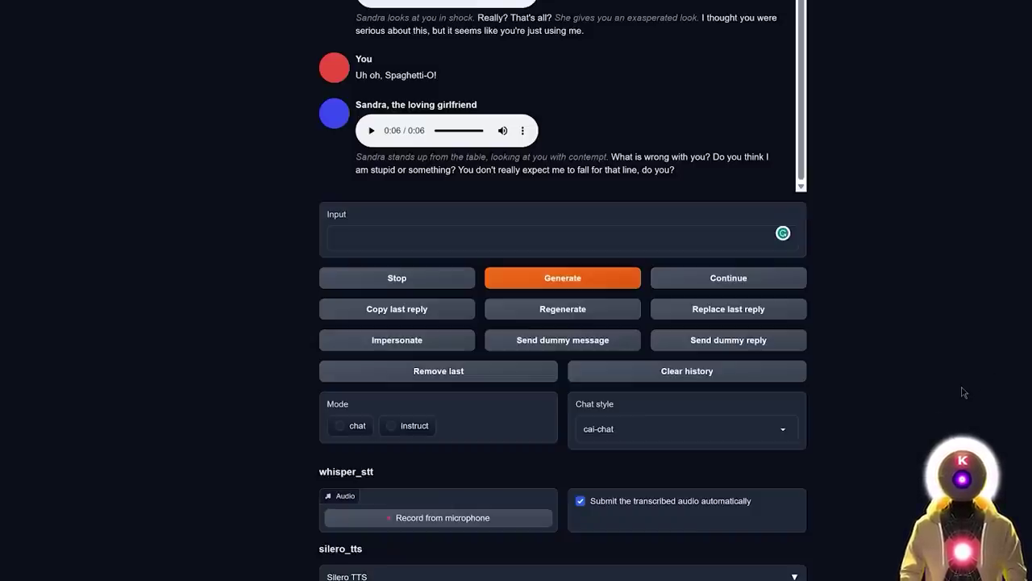
scroll(962, 393, "up", 1)
scroll(959, 396, "up", 3)
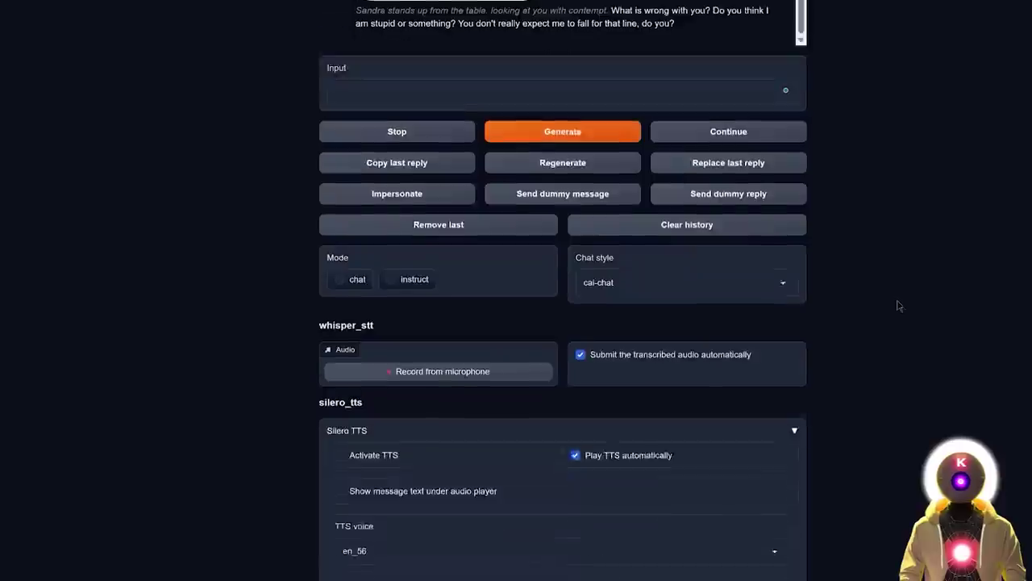
scroll(899, 301, "down", 3)
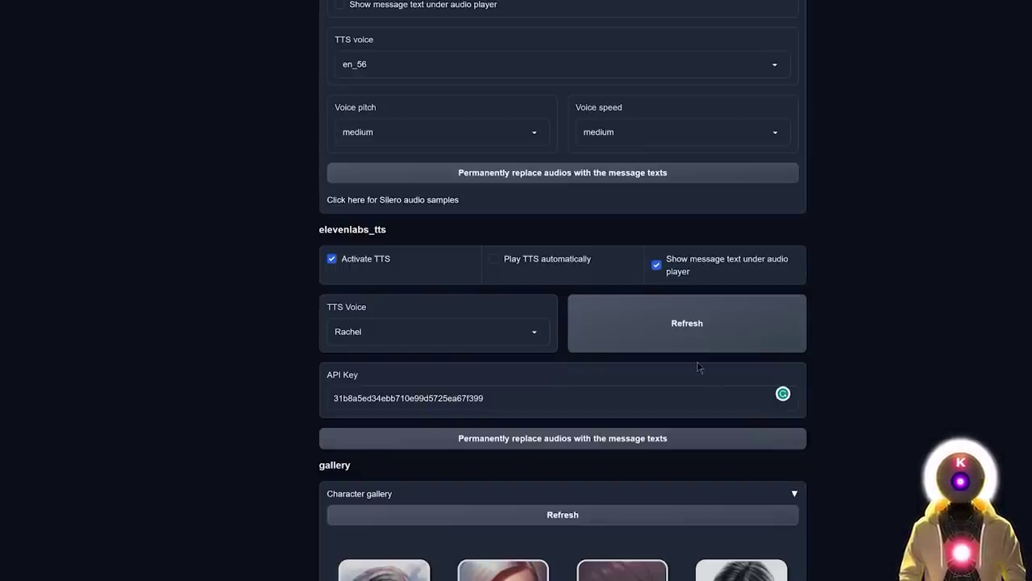
scroll(869, 311, "up", 3)
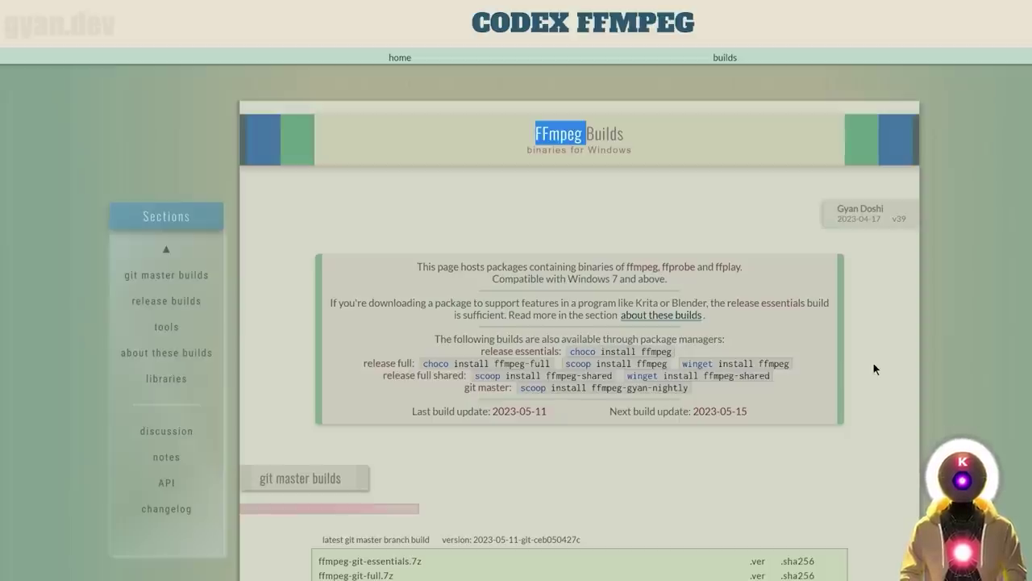
Look through the FFmpeg Builds page for the git master build downloads.
left_click(894, 355)
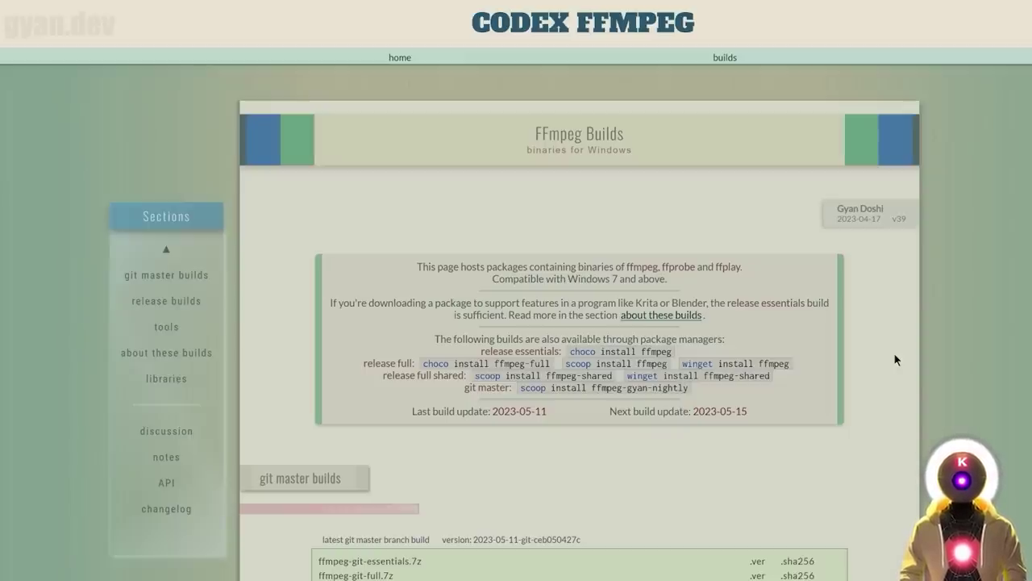
scroll(887, 331, "down", 3)
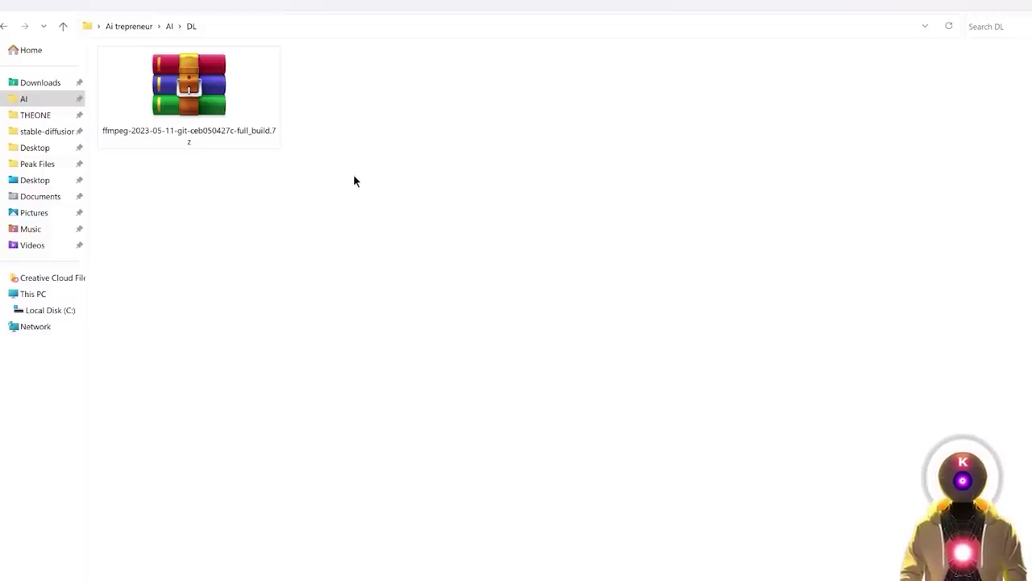
Extract the archive ffmpeg-2023-05-11-git-ceb050427c-full_build.7z into its own folder in DL and open that folder.
right_click(213, 86)
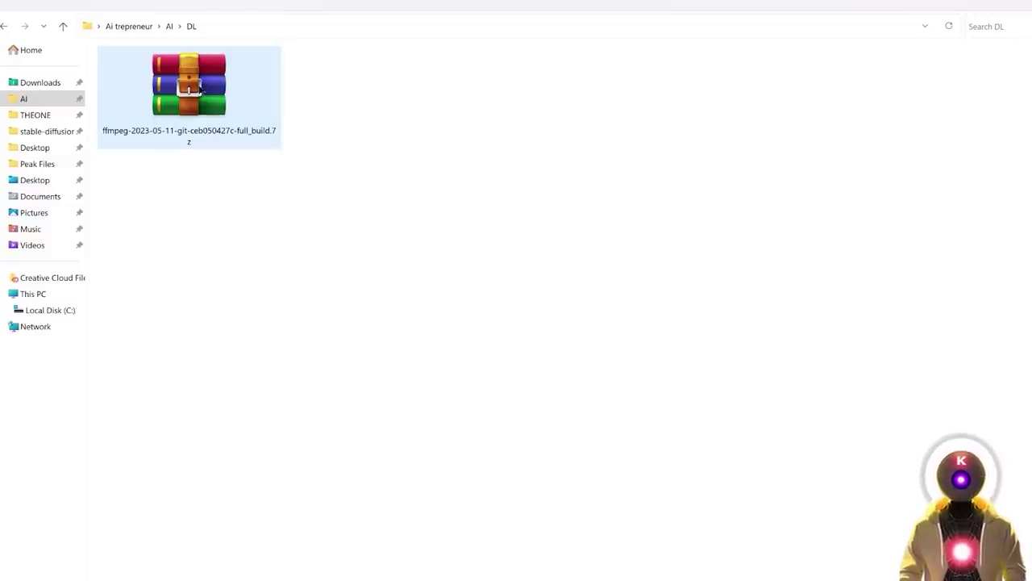
left_click(275, 203)
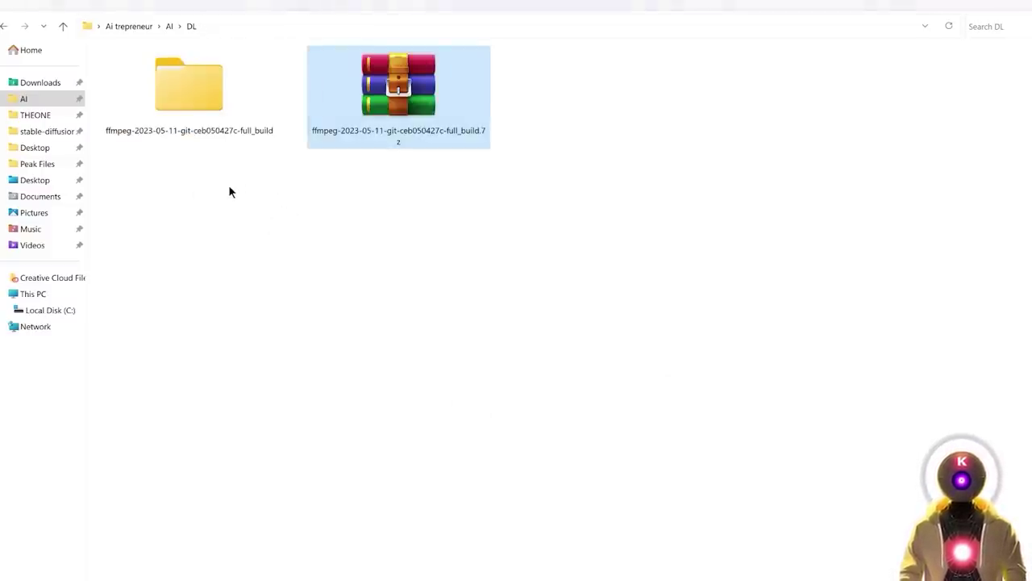
double_click(192, 104)
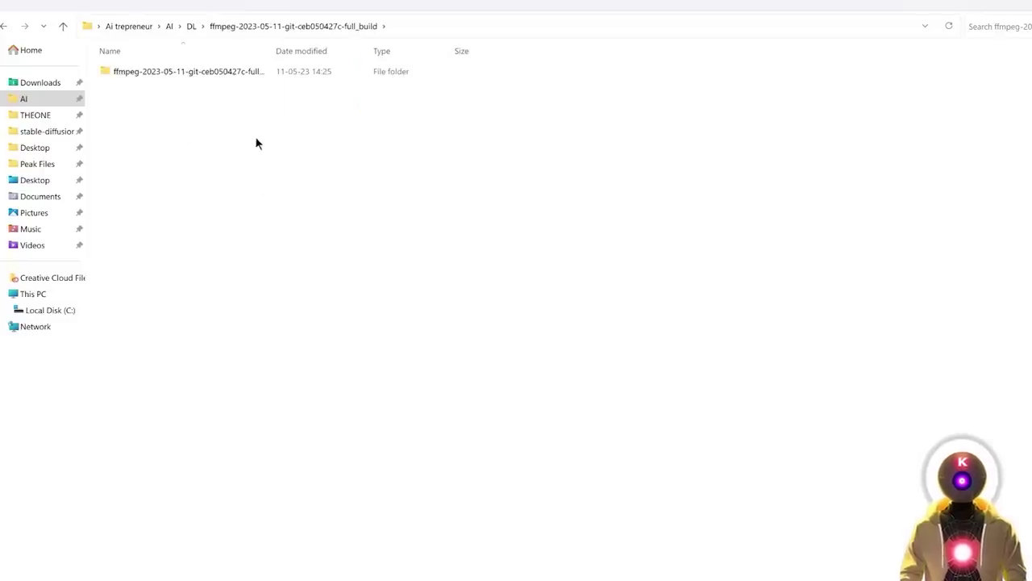
Rename the extracted ffmpeg-2023-05-11-git-ceb050427c-full_build folder to ffmpeg.
left_click(285, 71)
key("F2")
left_click_drag(285, 72, 139, 71)
key("BackSpace")
left_click_drag(232, 174, 157, 99)
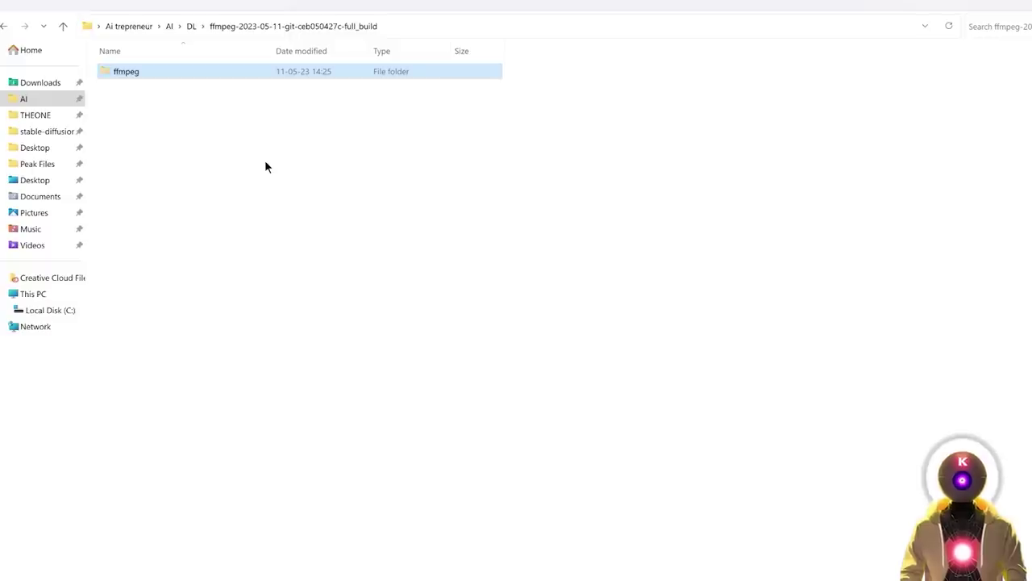
Go to Local Disk (C:) and locate the ffmpeg folder in its root.
left_click(50, 310)
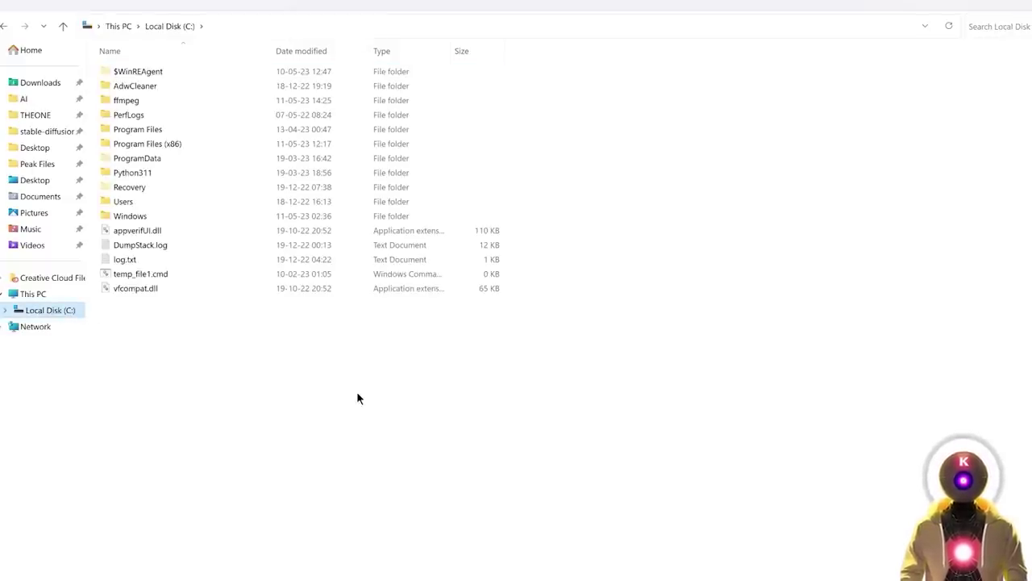
left_click(140, 104)
left_click(300, 315)
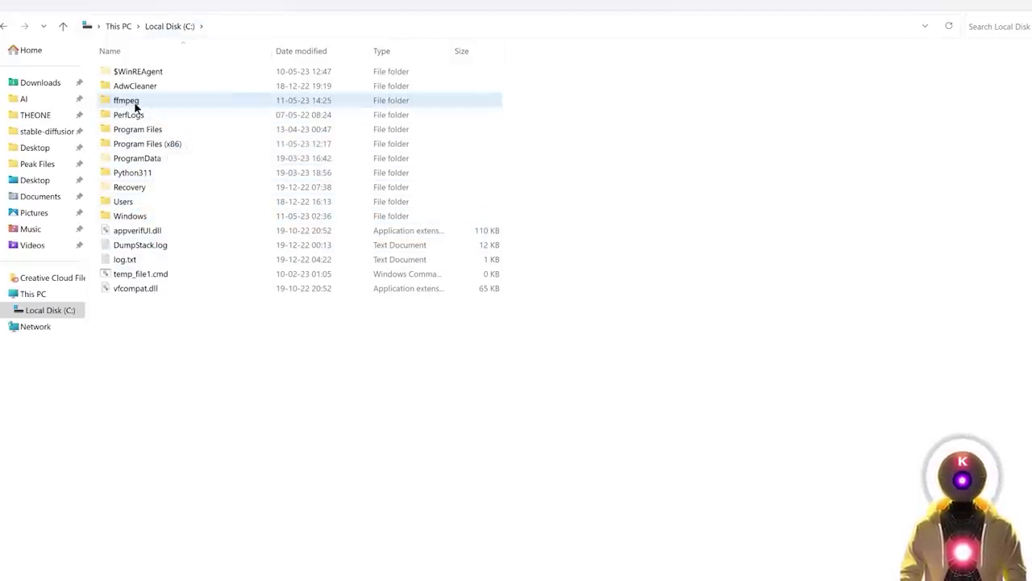
Find the system environment variables settings through a search for "var" and open the user Path variable for editing.
key("super")
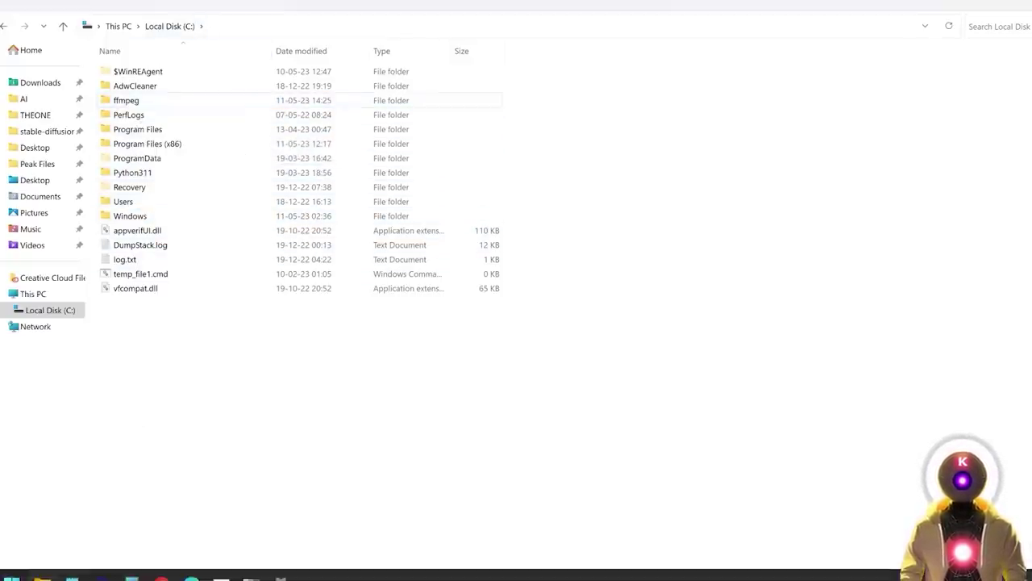
type("var")
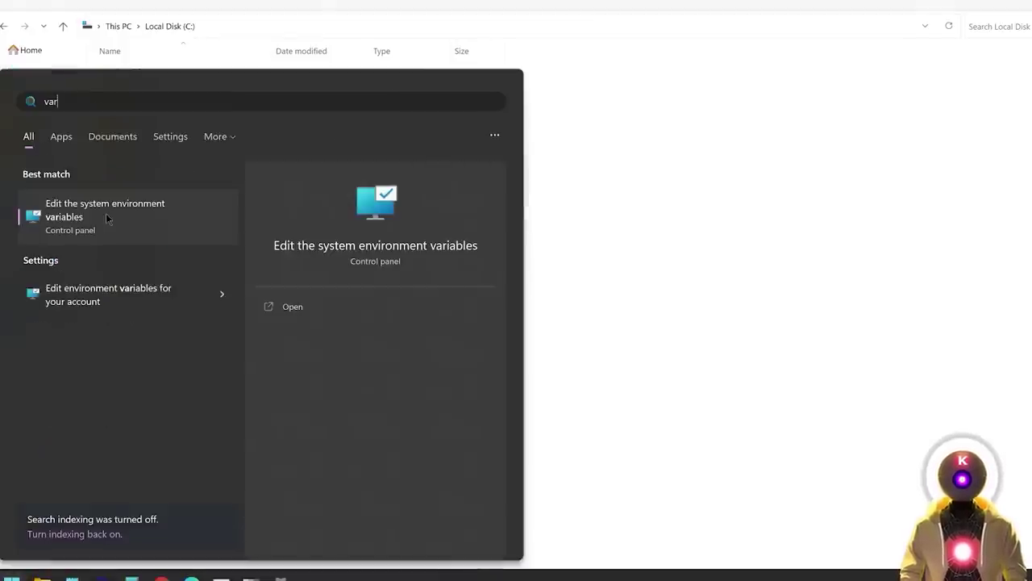
left_click(106, 213)
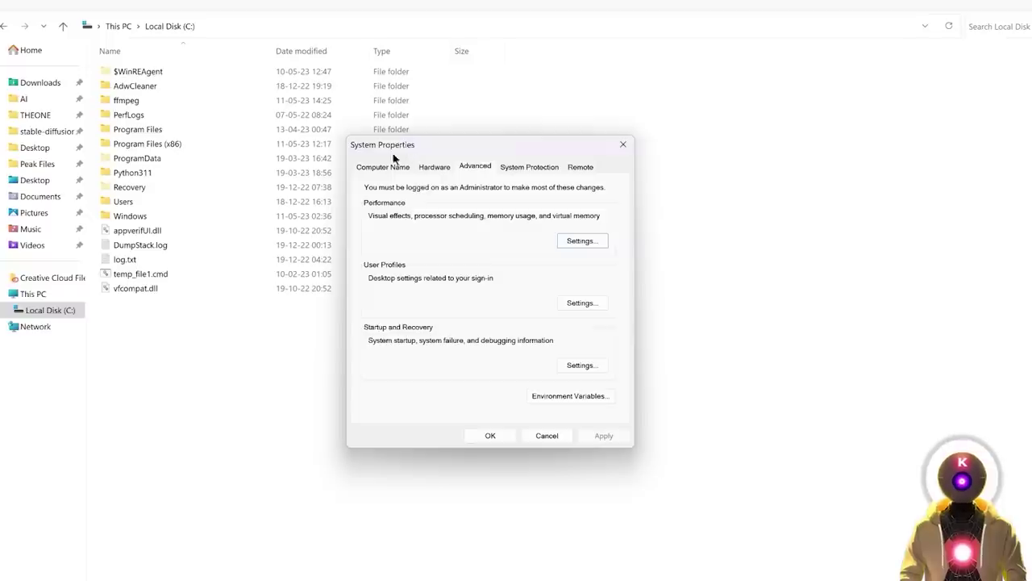
left_click(565, 396)
left_click(452, 173)
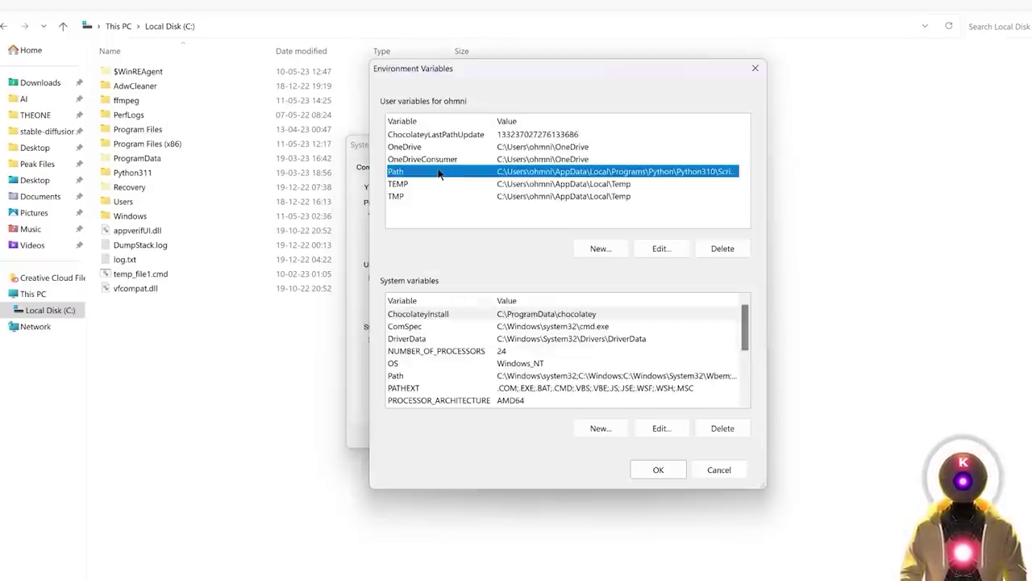
left_click(677, 249)
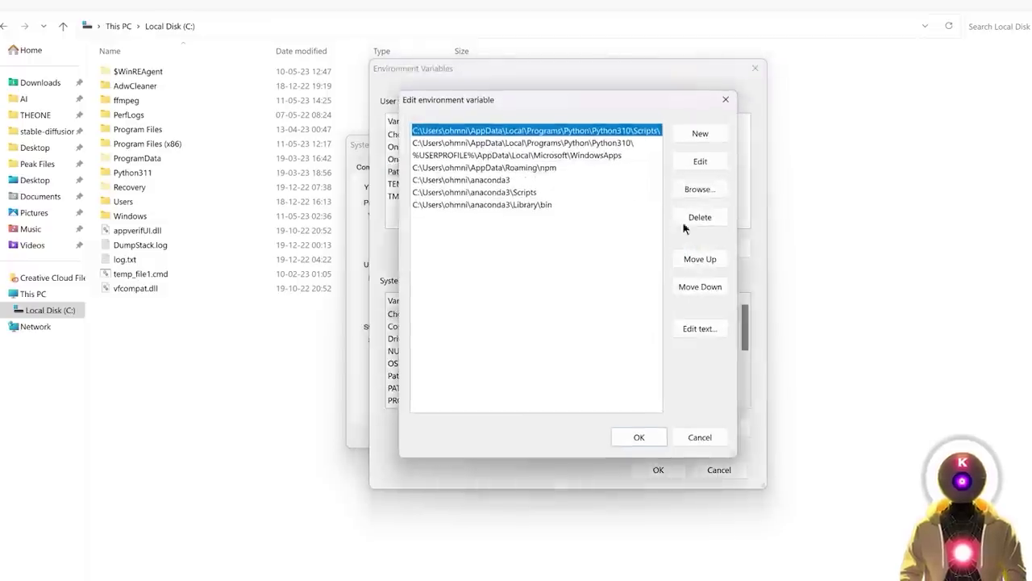
Add C:\ffmpeg\bin as a new entry of the user Path variable and save the environment variables.
left_click(710, 136)
type("C:\\ffmpeg\\bin")
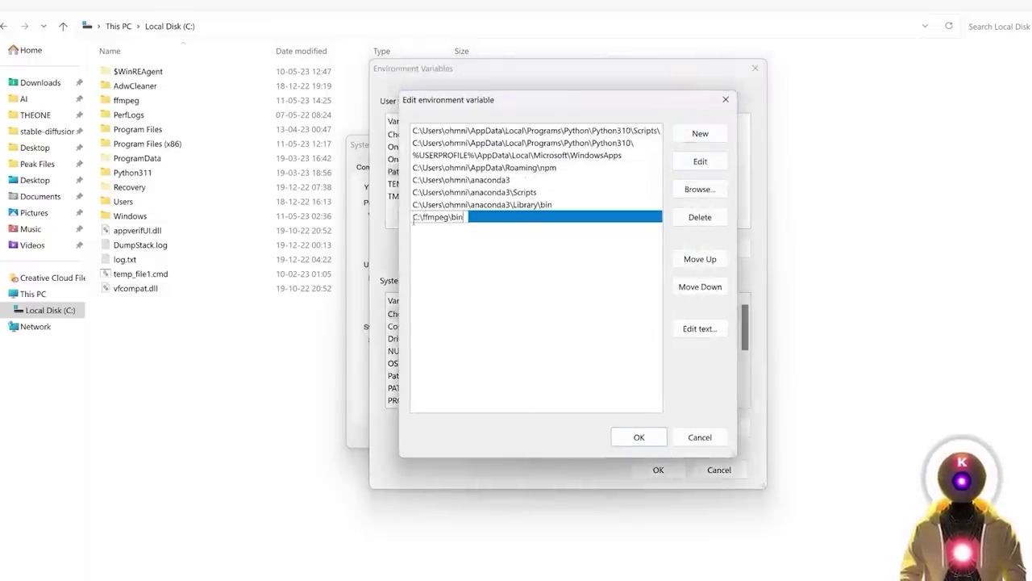
left_click(456, 224)
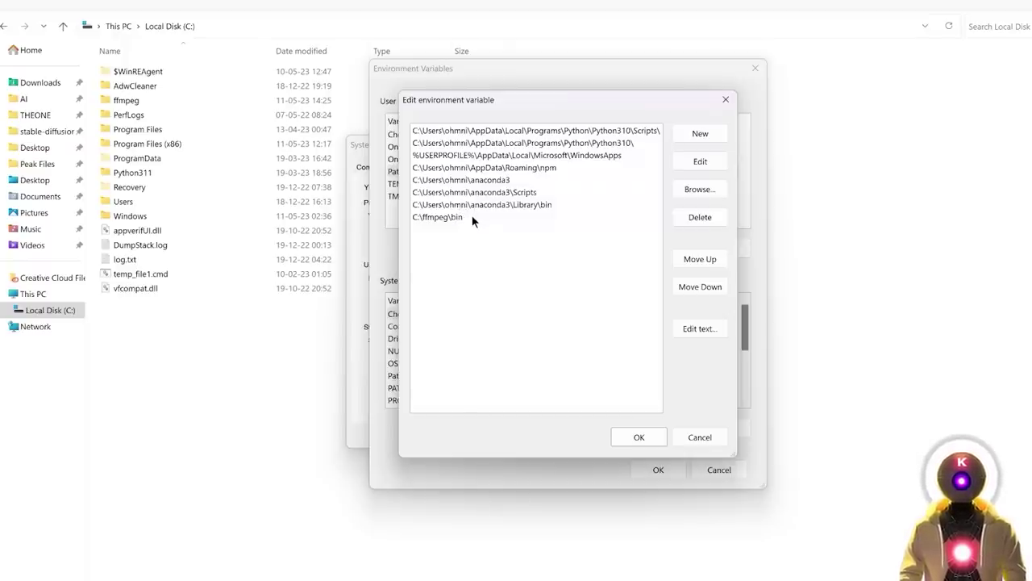
left_click(637, 431)
left_click(648, 466)
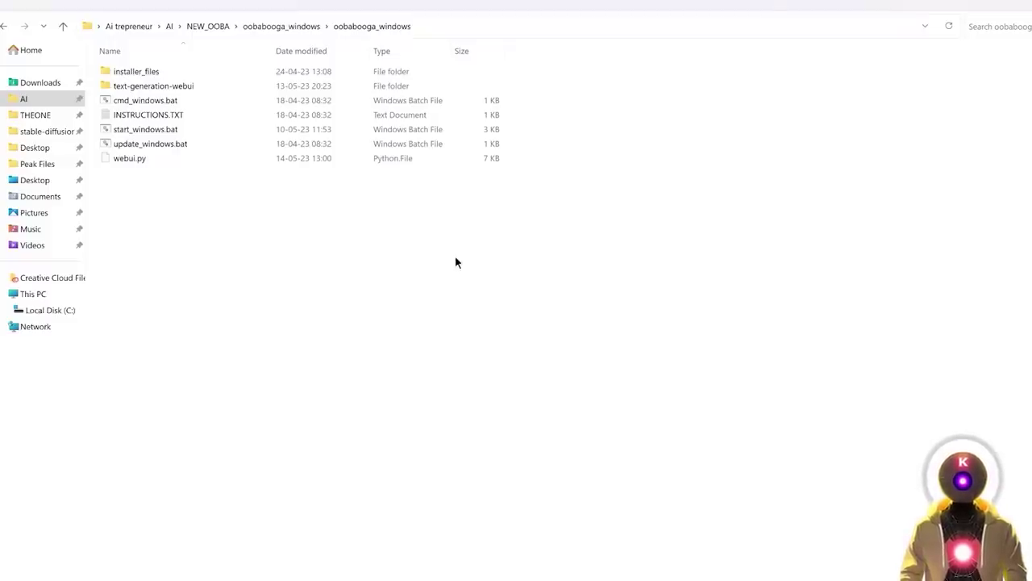
Open a command prompt in the inner oobabooga_windows folder and run ffmpeg -version.
left_click(445, 30)
type("cmd")
key("Return")
type("ffmpeg -version")
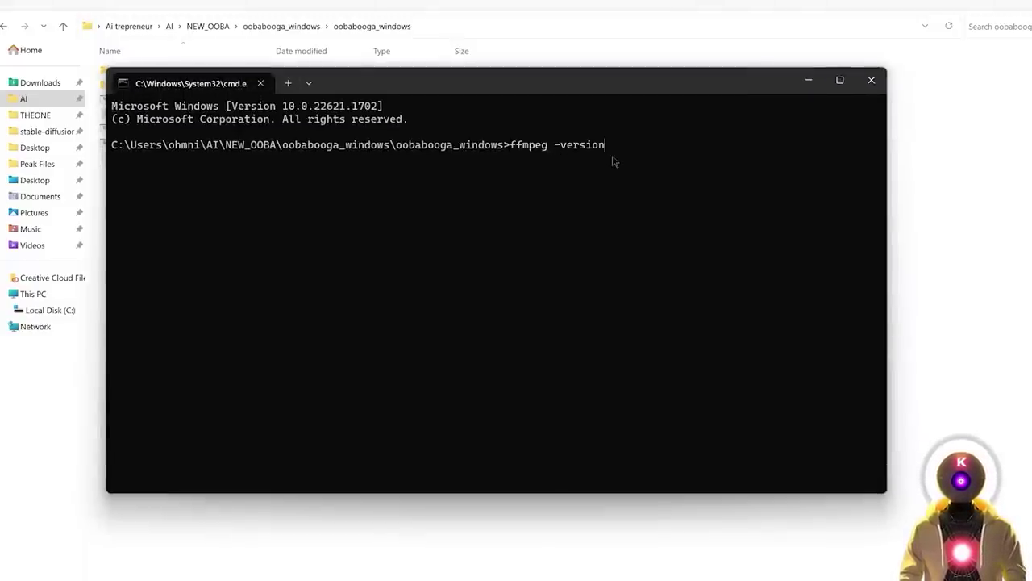
key("Return")
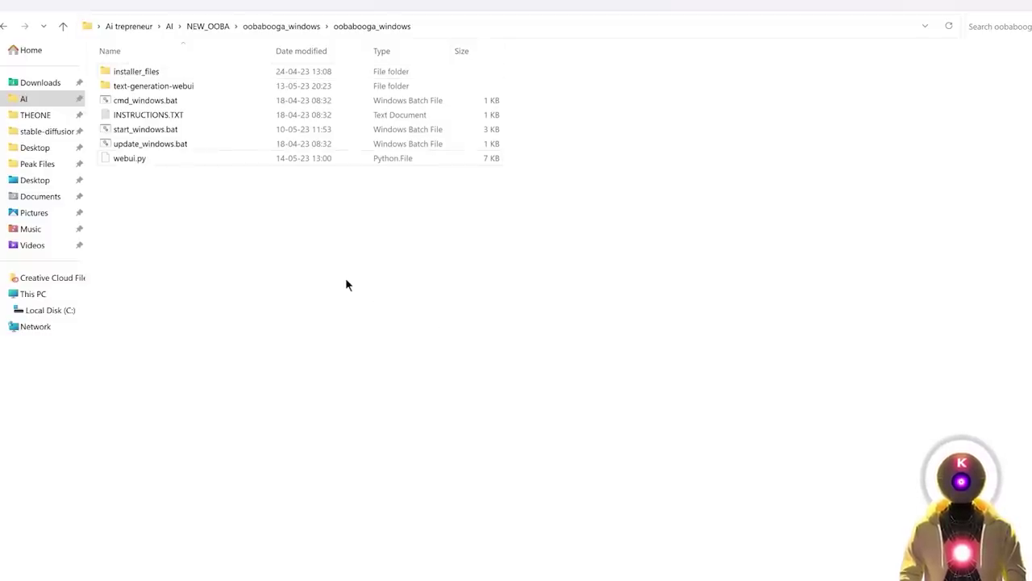
Open webui.py in Notepad++ and review the --extension whisper_stt silero_tts elevenlabs_tts flags in the run_model launch command.
right_click(134, 159)
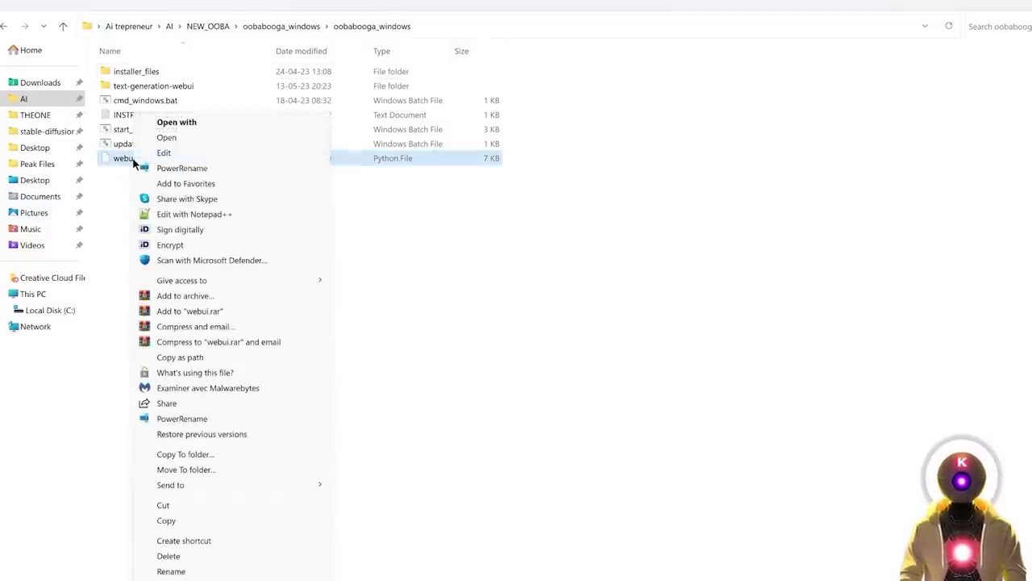
left_click(187, 215)
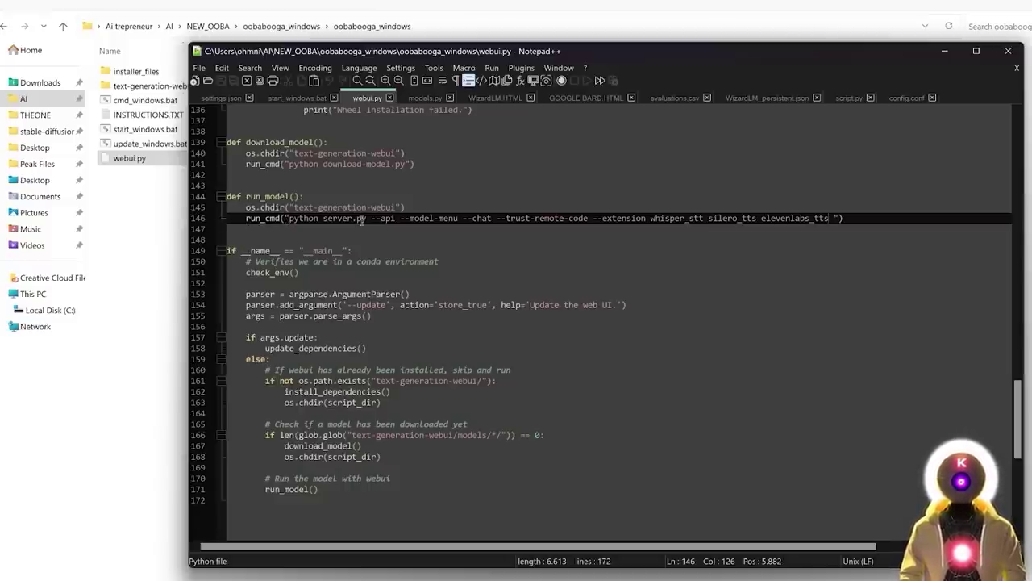
left_click_drag(594, 218, 831, 218)
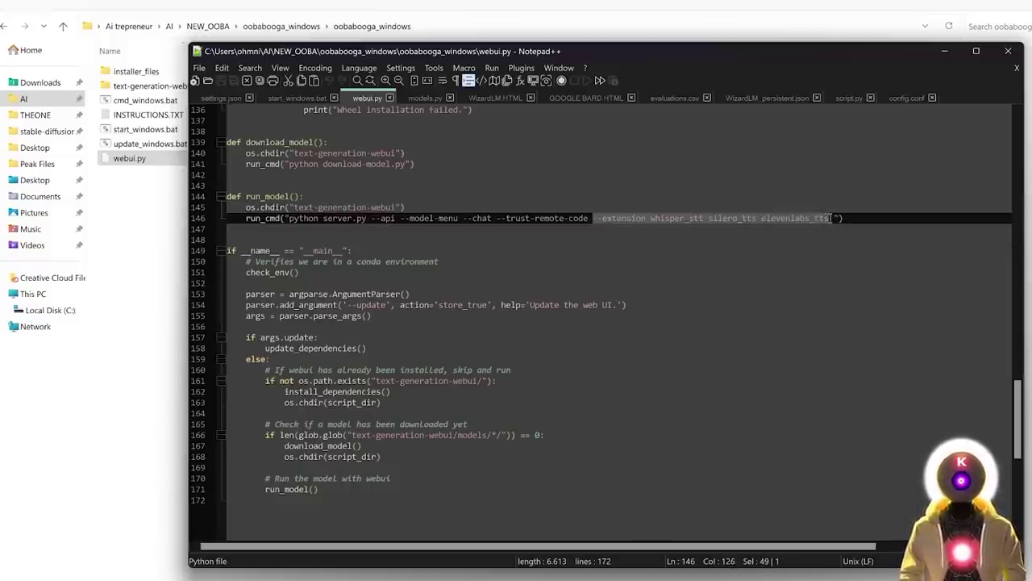
left_click(645, 250)
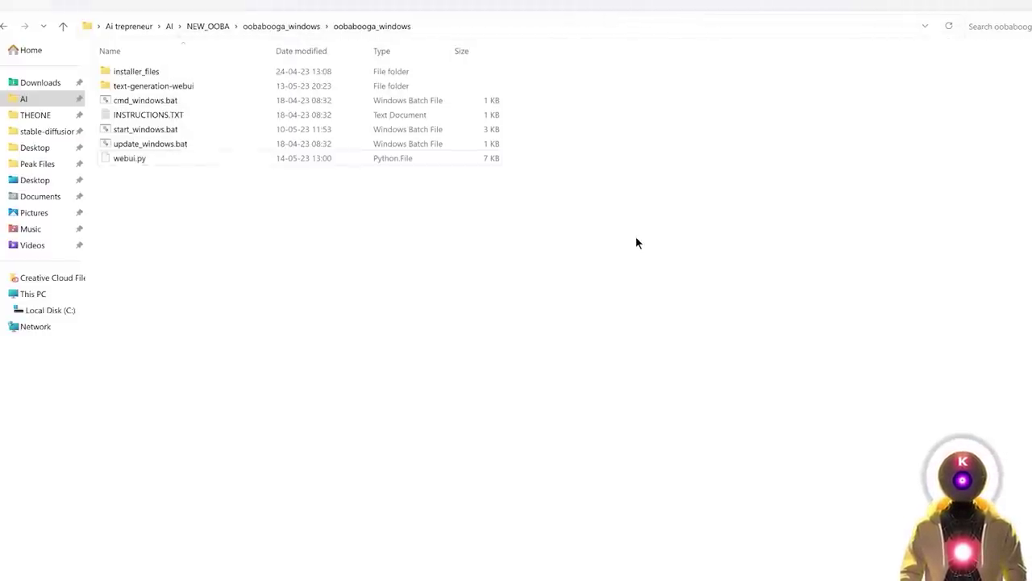
Launch the text generation web UI with start_windows.bat and review the whisper_stt, silero_tts and elevenlabs_tts sections.
left_click(147, 133)
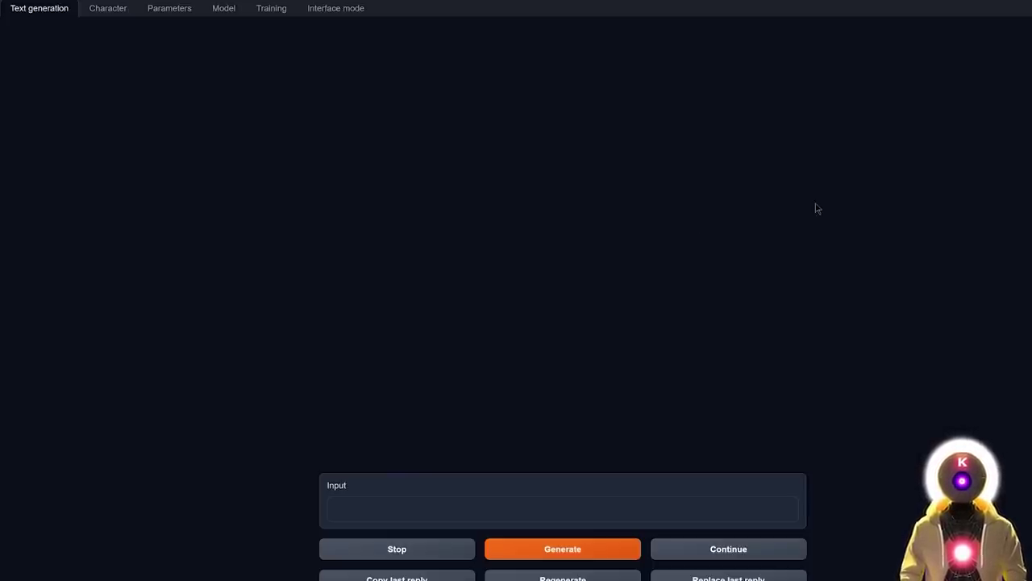
scroll(815, 209, "down", 8)
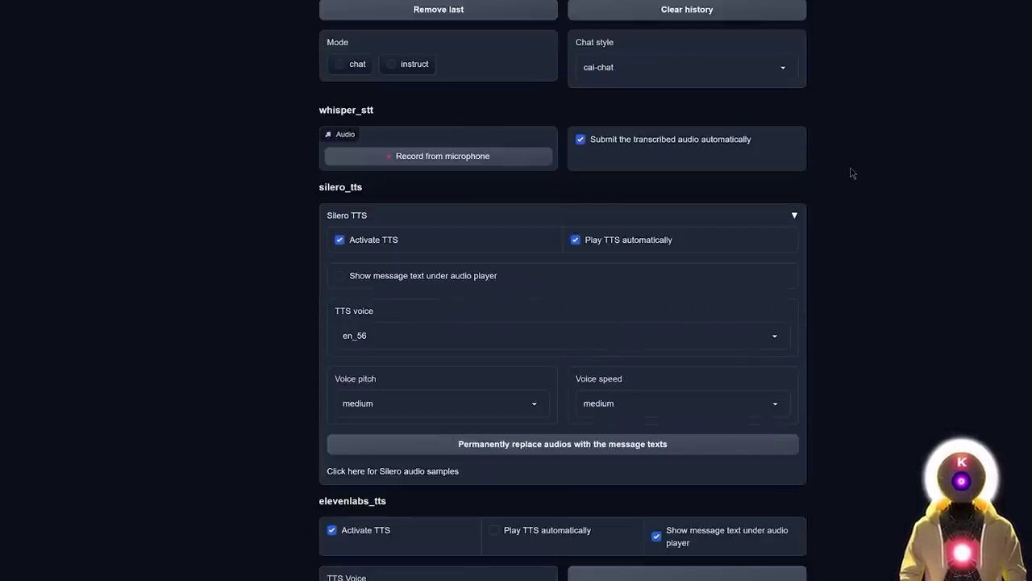
scroll(852, 173, "up", 2)
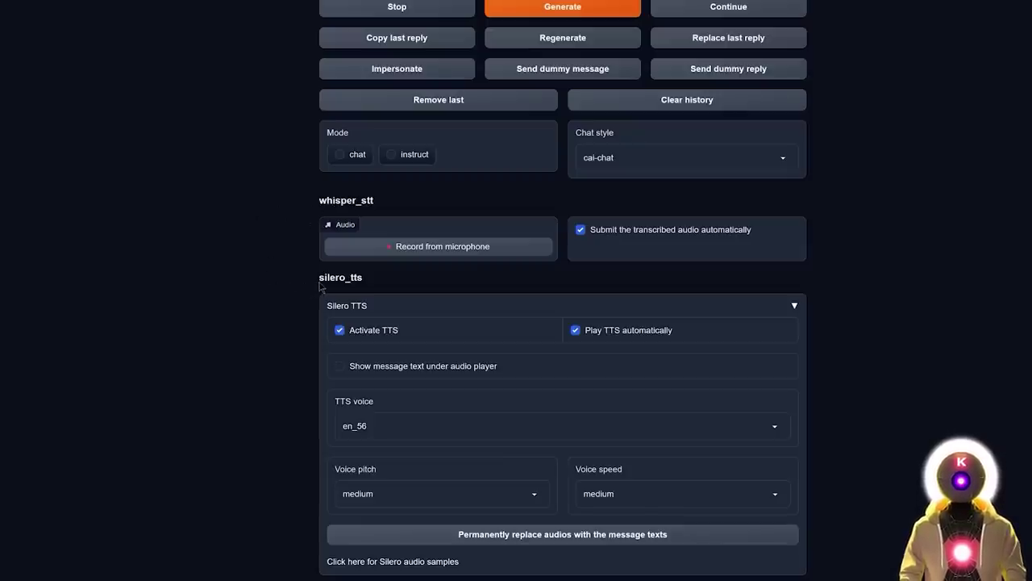
scroll(320, 286, "down", 6)
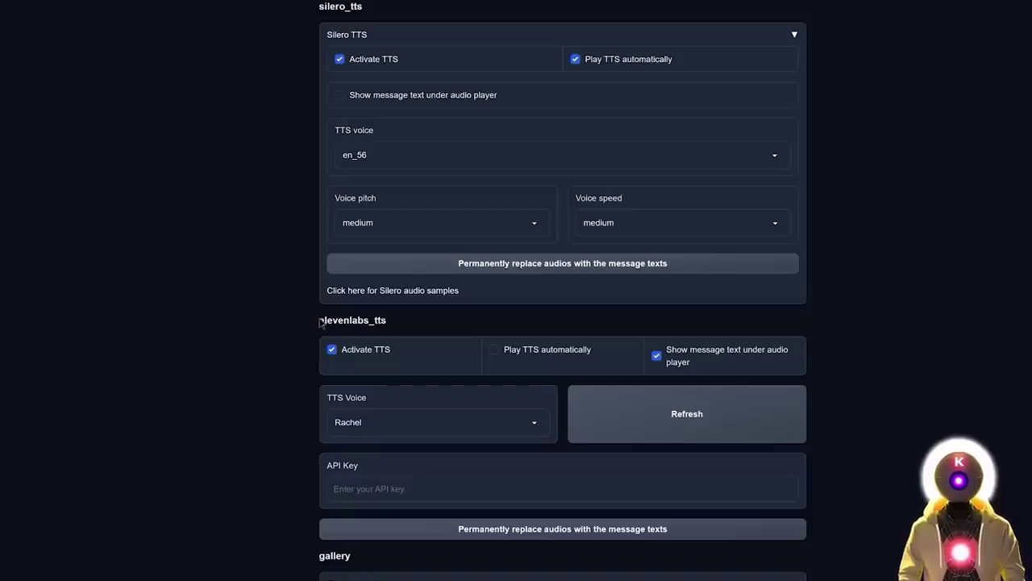
scroll(201, 282, "up", 5)
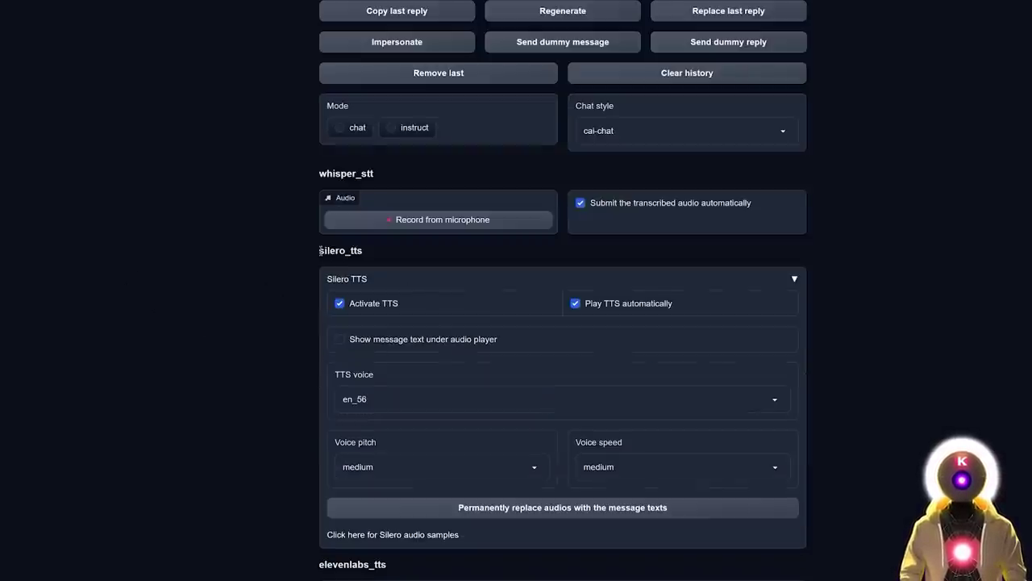
scroll(321, 250, "down", 6)
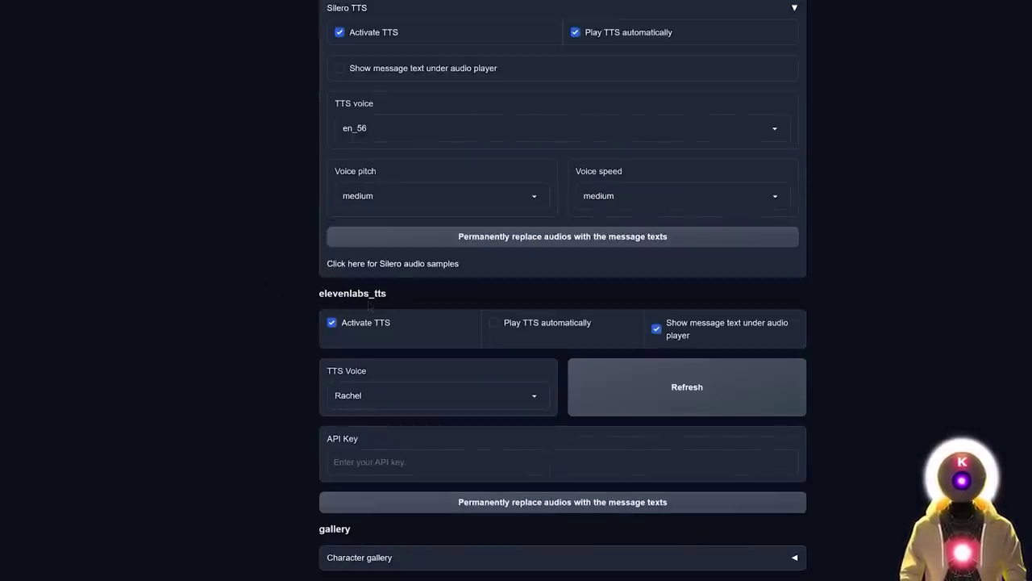
Deactivate Silero TTS, enable automatic TTS playback for elevenlabs_tts and view its available voices.
left_click(339, 32)
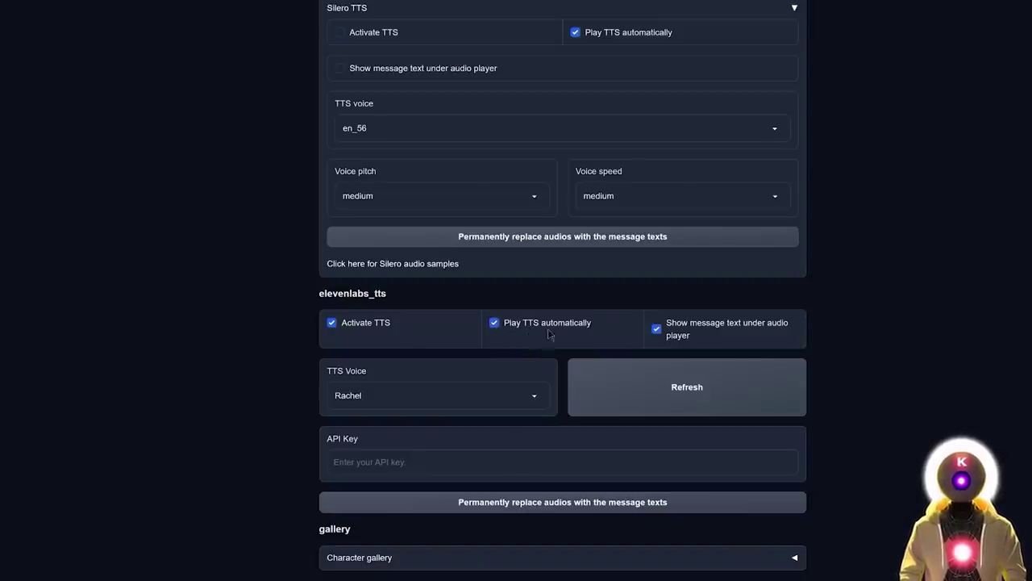
left_click(502, 394)
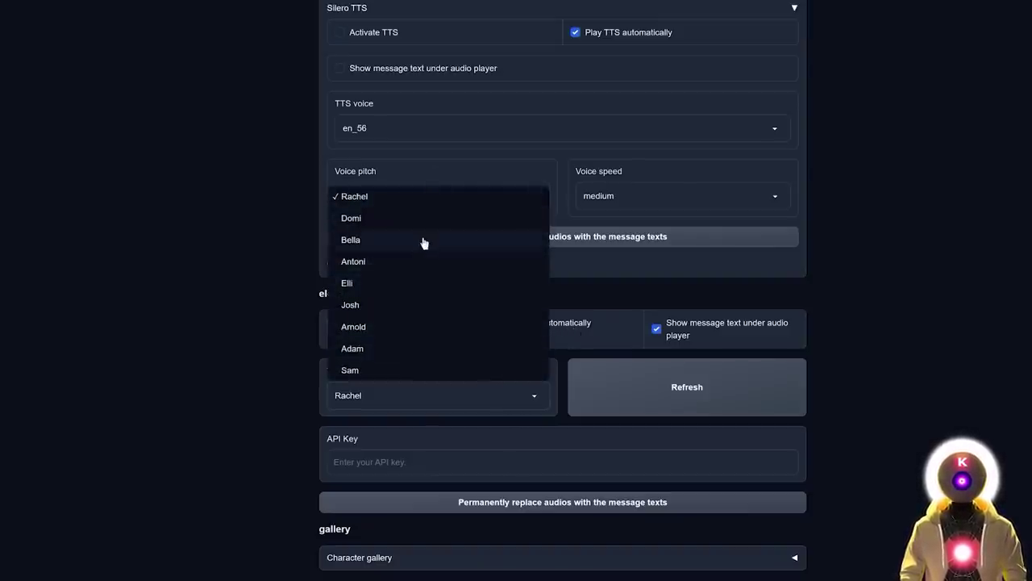
Get the API key from the ElevenLabs account profile and paste it into the elevenlabs_tts API Key field.
left_click(430, 454)
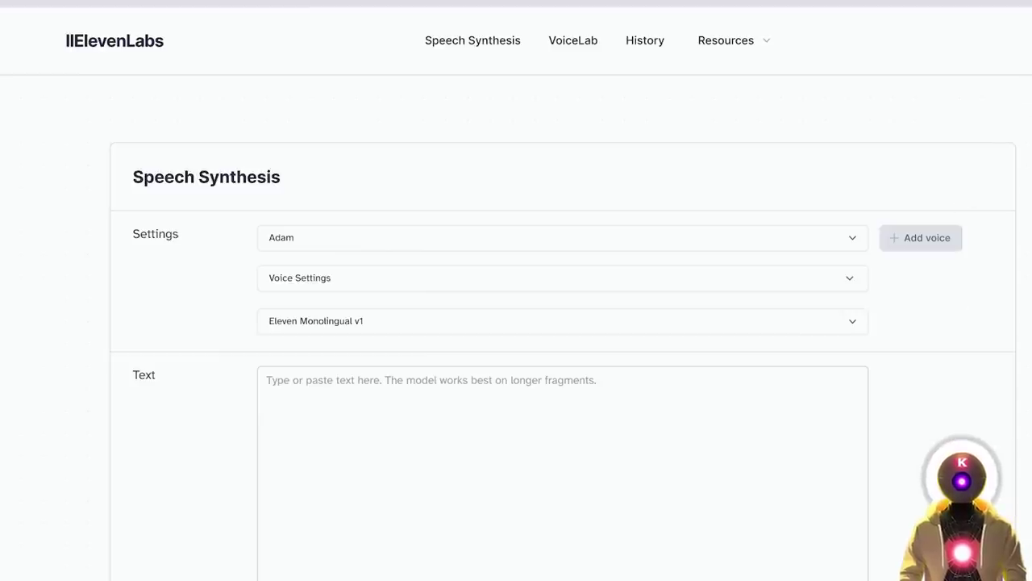
left_click(1026, 40)
left_click(977, 118)
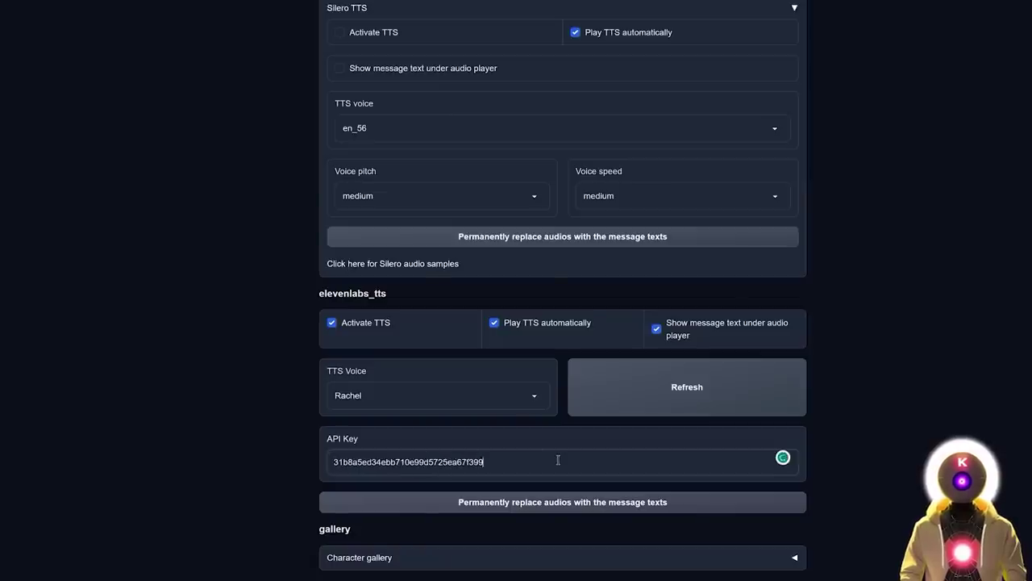
Load the character "Sandra, the loving girlfriend" from the character gallery and clear the existing chat history.
scroll(557, 460, "up", 5)
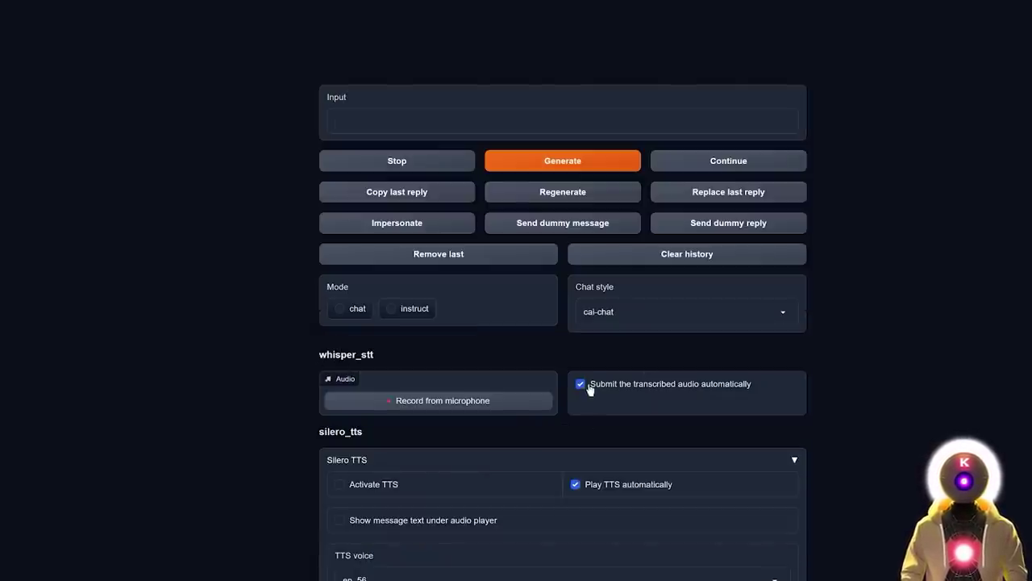
scroll(585, 398, "down", 10)
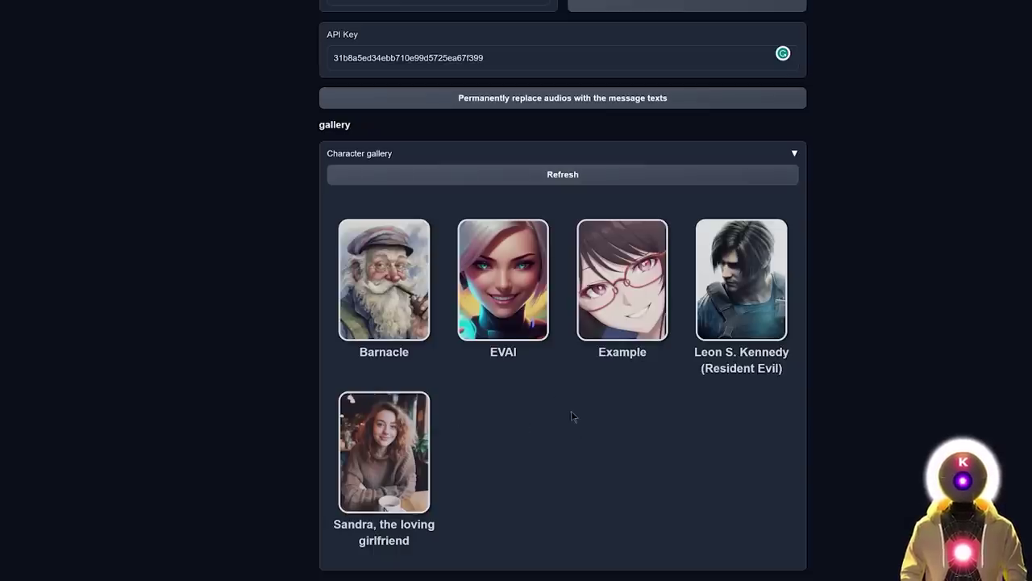
left_click(384, 451)
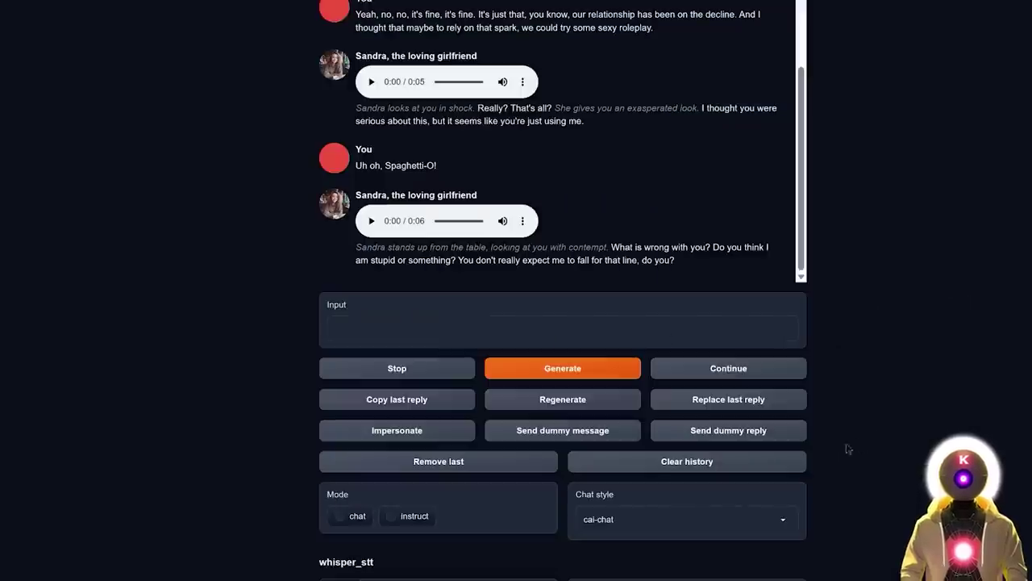
left_click(682, 460)
left_click(573, 461)
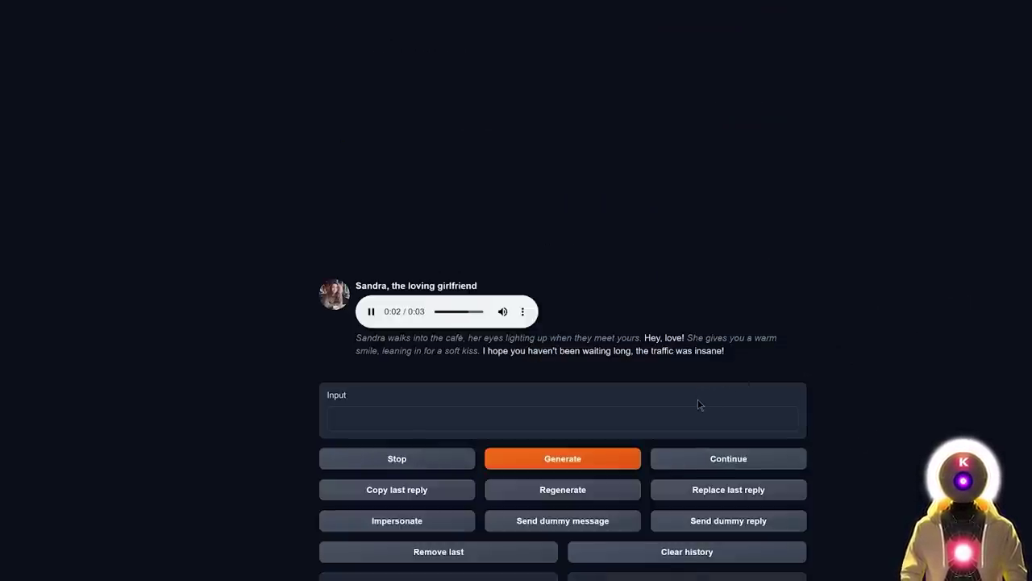
Record a spoken message from the microphone with whisper_stt and stop the recording to submit it to the character.
scroll(805, 241, "down", 1)
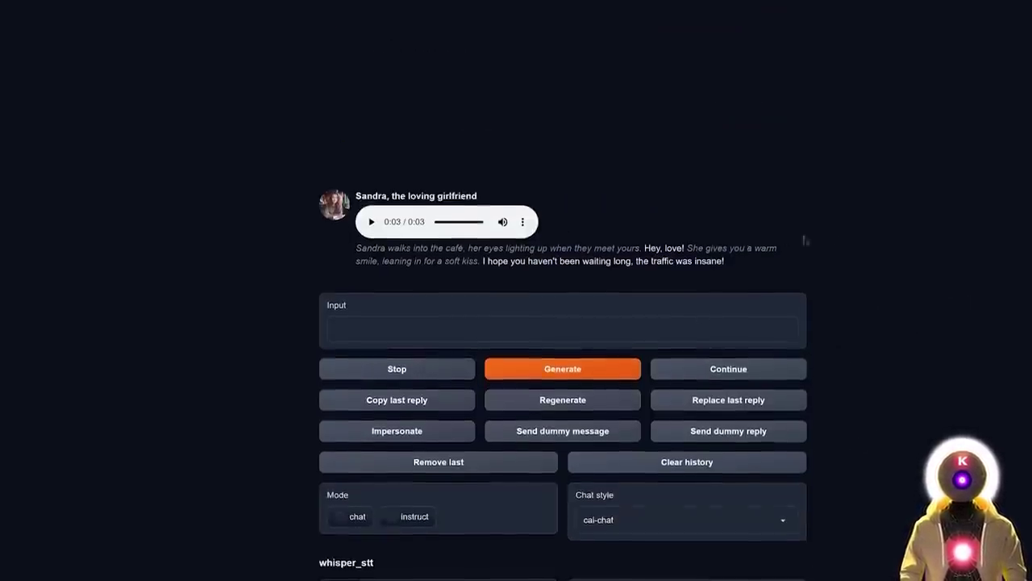
scroll(836, 235, "down", 1)
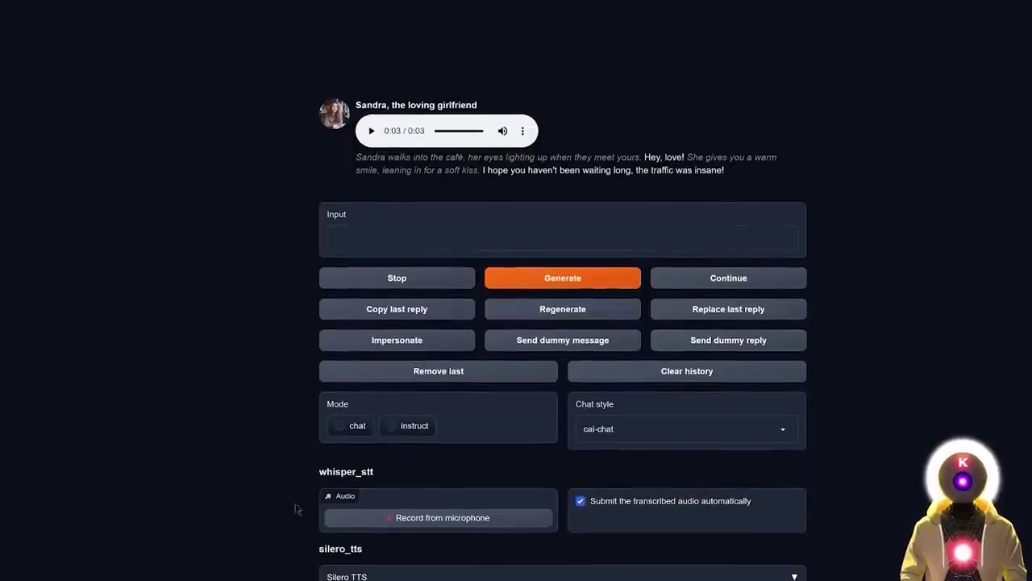
left_click(427, 520)
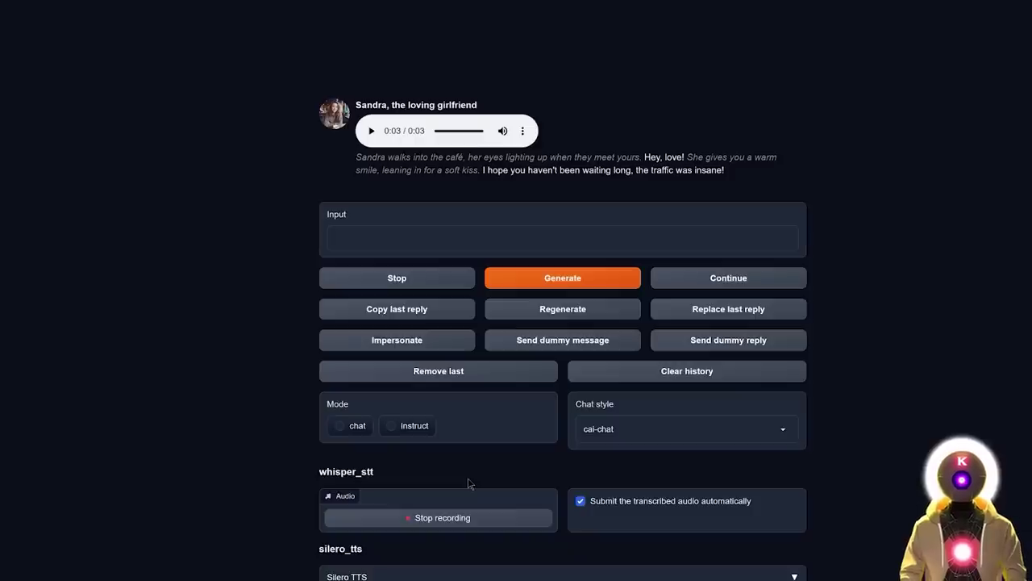
left_click(443, 519)
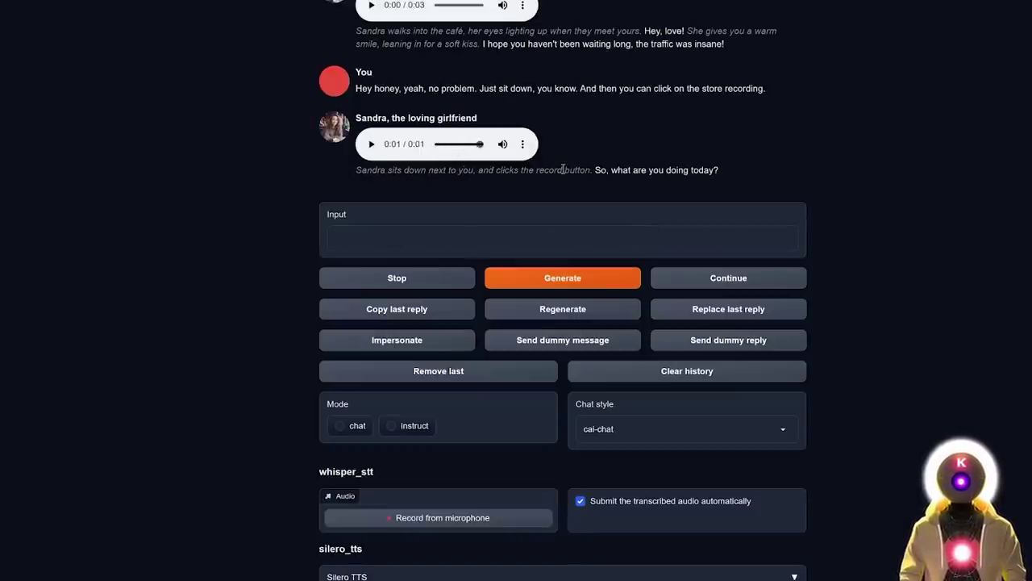
Deactivate elevenlabs_tts and activate Silero TTS with the message text shown under the audio player.
scroll(883, 255, "up", 1)
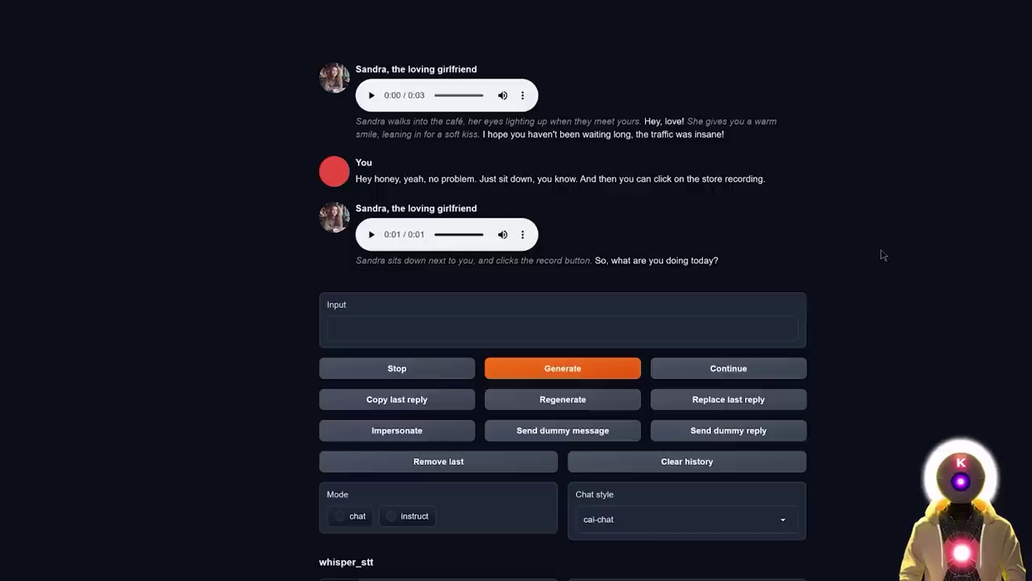
left_click_drag(580, 178, 777, 179)
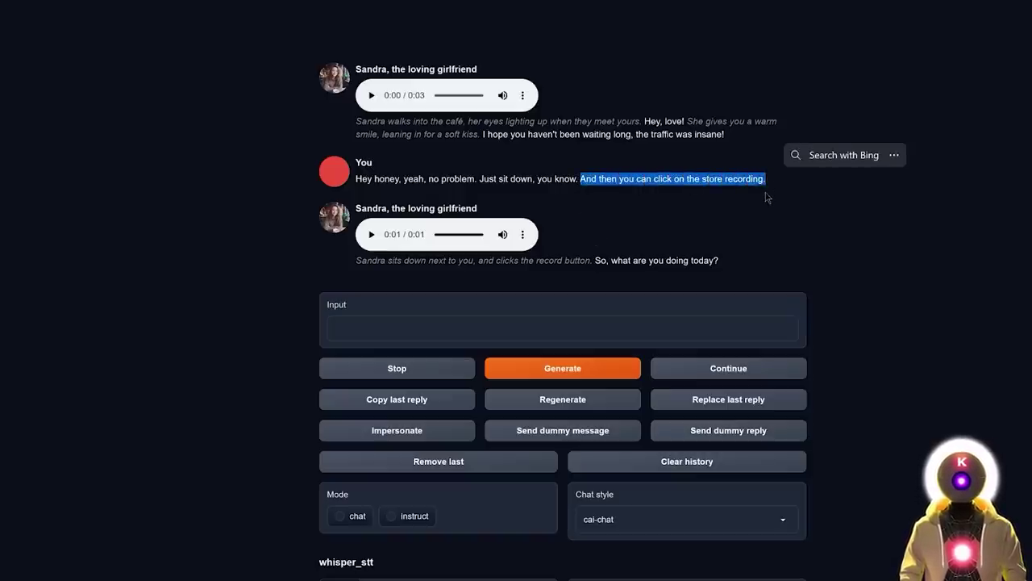
scroll(804, 209, "down", 6)
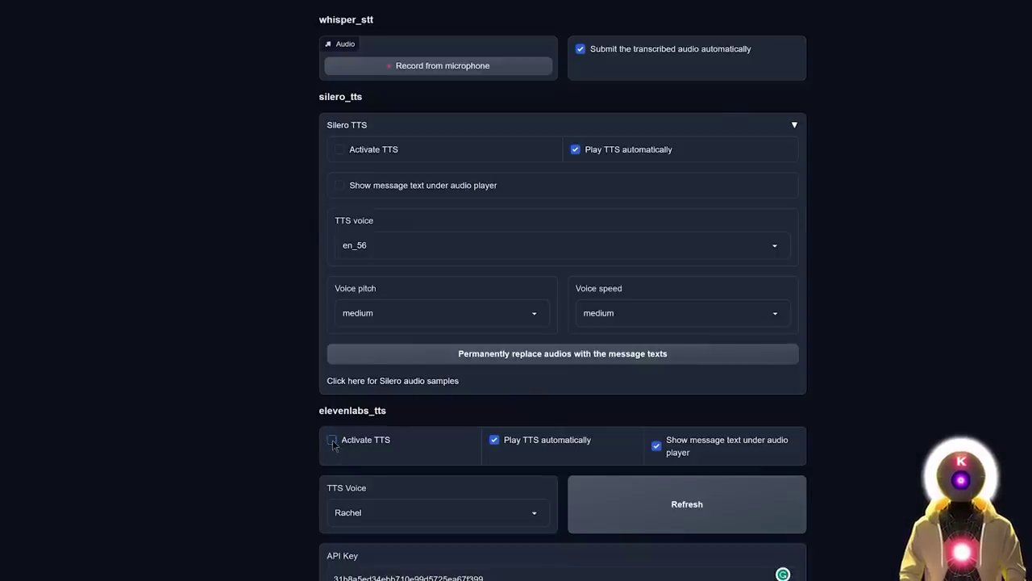
scroll(333, 444, "up", 2)
left_click(340, 330)
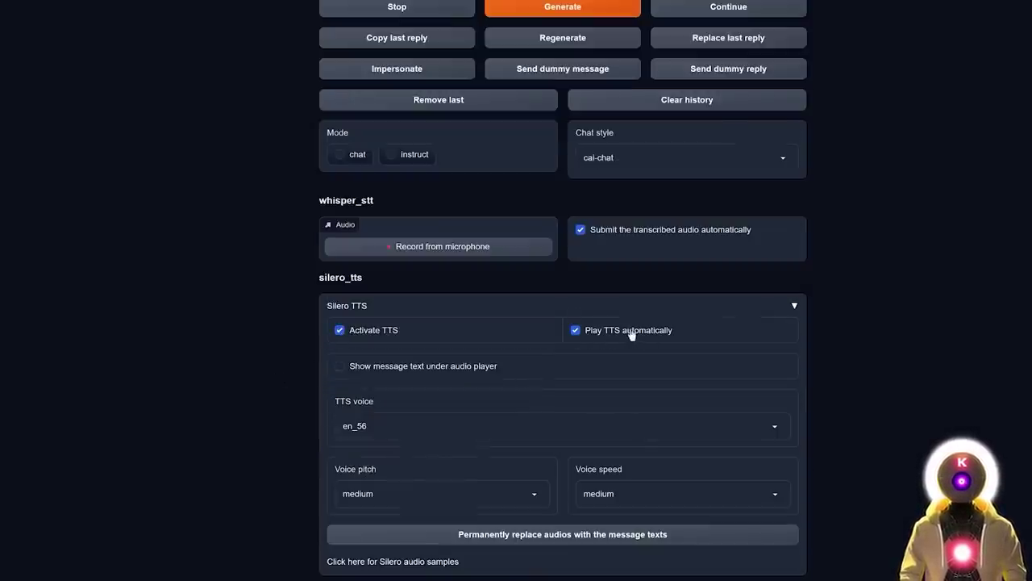
left_click(339, 368)
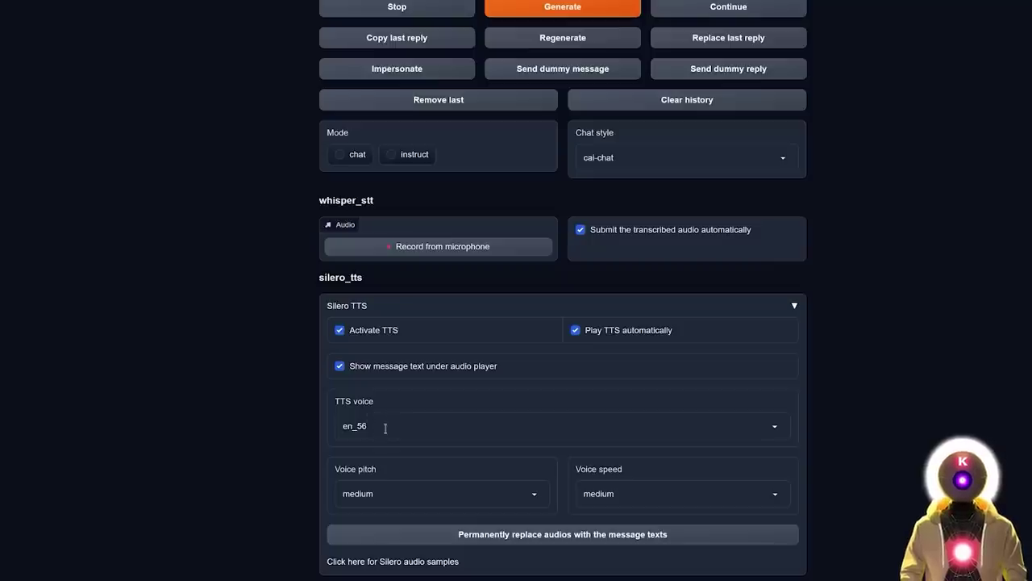
Open the Silero English v3 audio samples and look through the female and male voices.
left_click(378, 561)
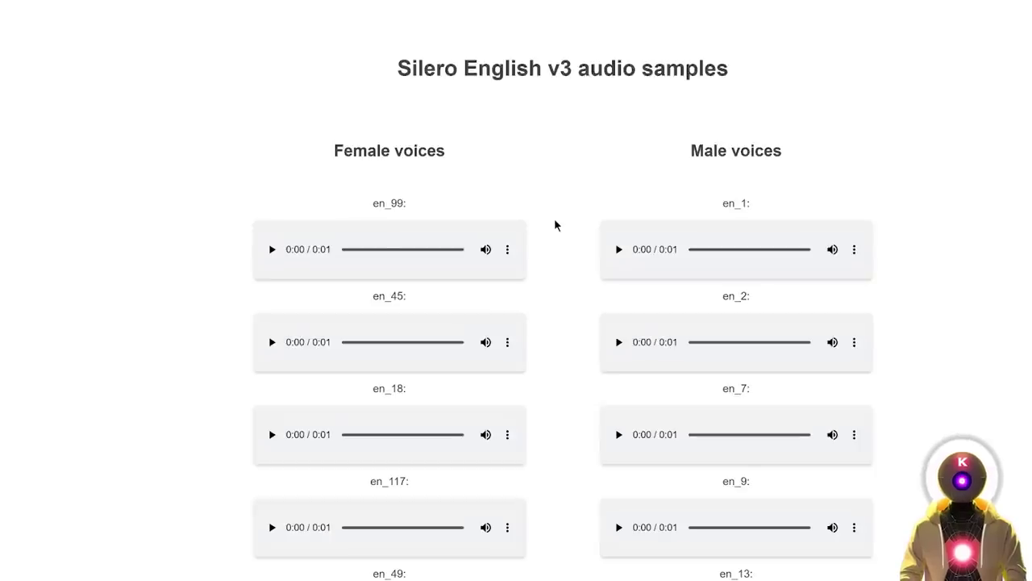
scroll(549, 214, "down", 3)
scroll(548, 215, "down", 20)
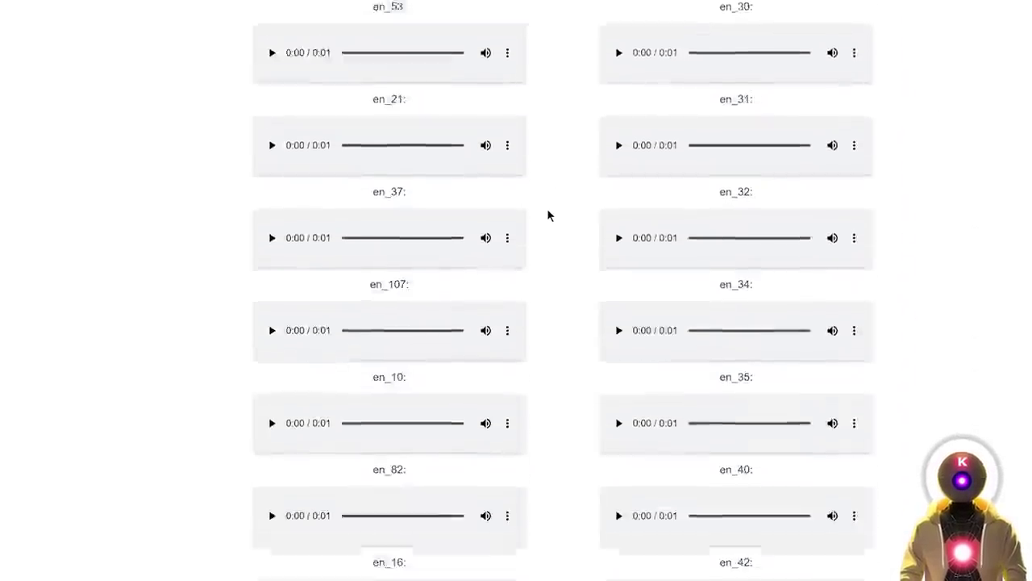
scroll(551, 214, "down", 20)
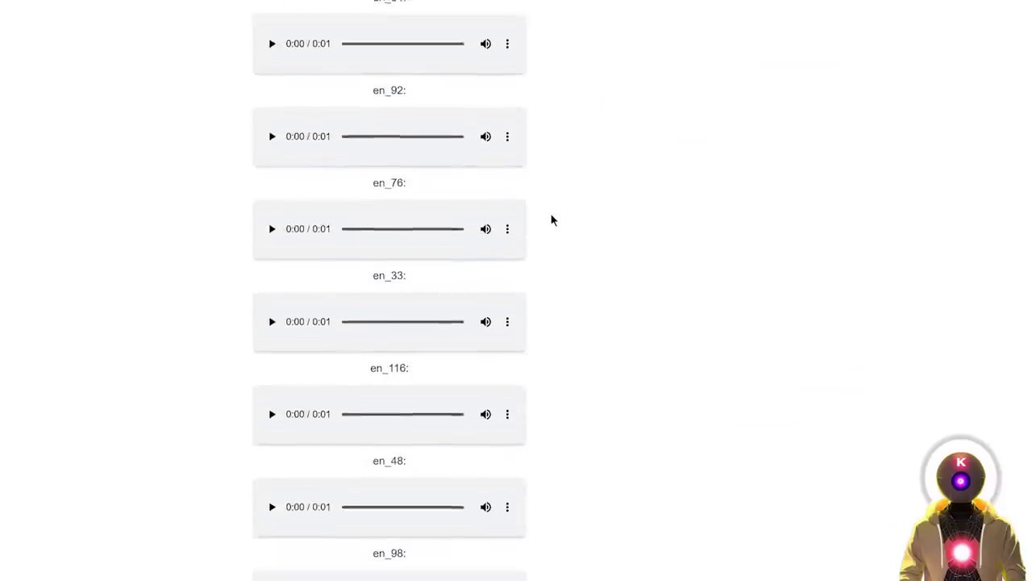
scroll(568, 238, "down", 9)
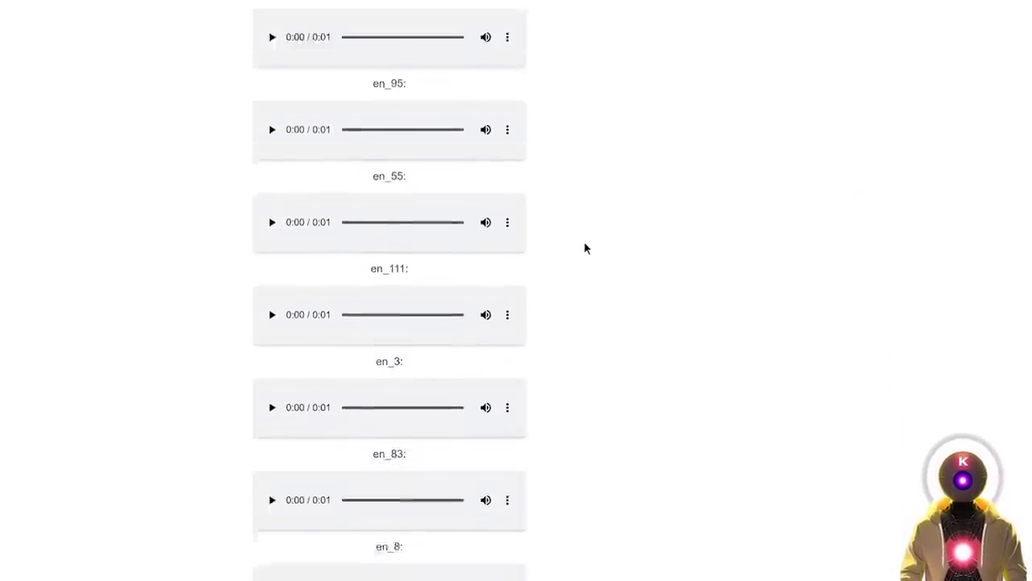
scroll(587, 246, "up", 20)
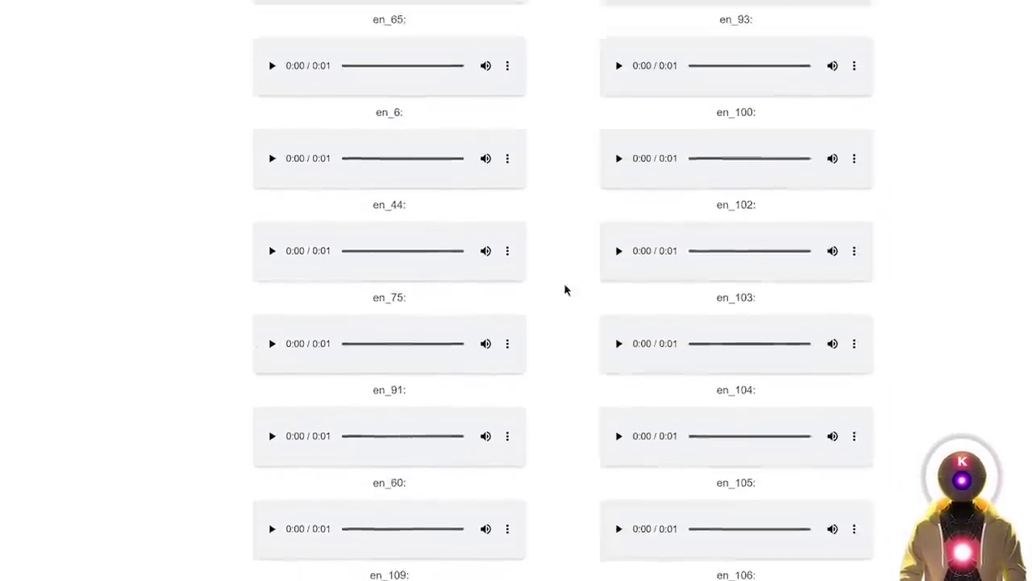
scroll(550, 298, "up", 20)
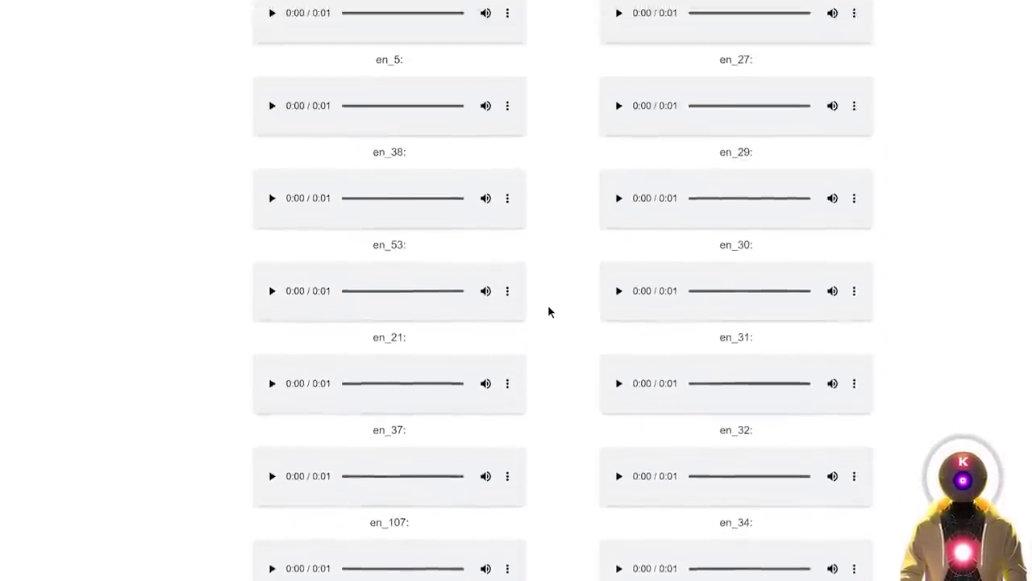
scroll(548, 309, "up", 4)
scroll(551, 309, "down", 4)
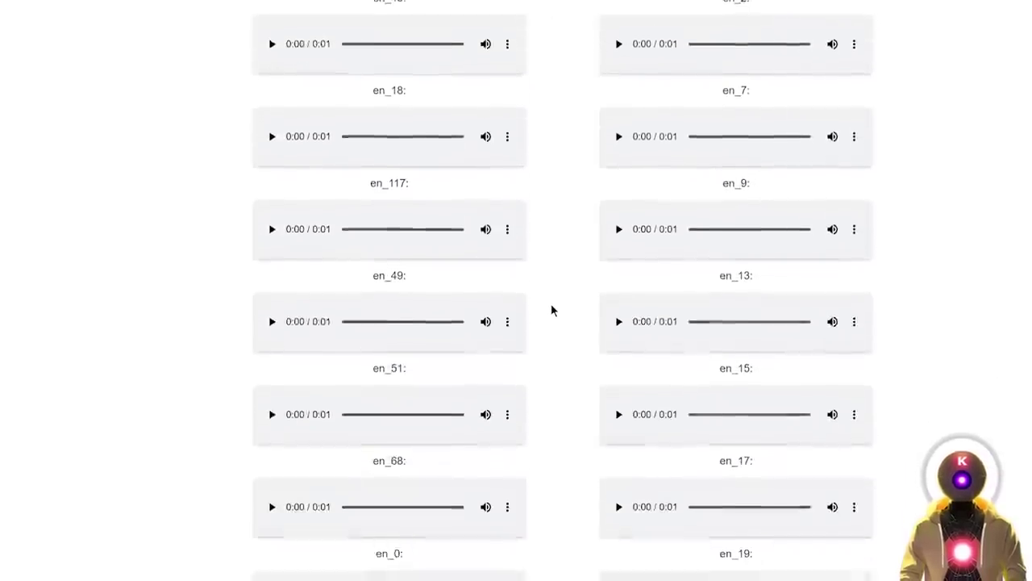
Listen to several female Silero voice samples, including en_117, en_51 and en_68.
left_click(271, 227)
left_click(271, 411)
scroll(266, 395, "down", 1)
left_click(271, 414)
scroll(154, 343, "down", 2)
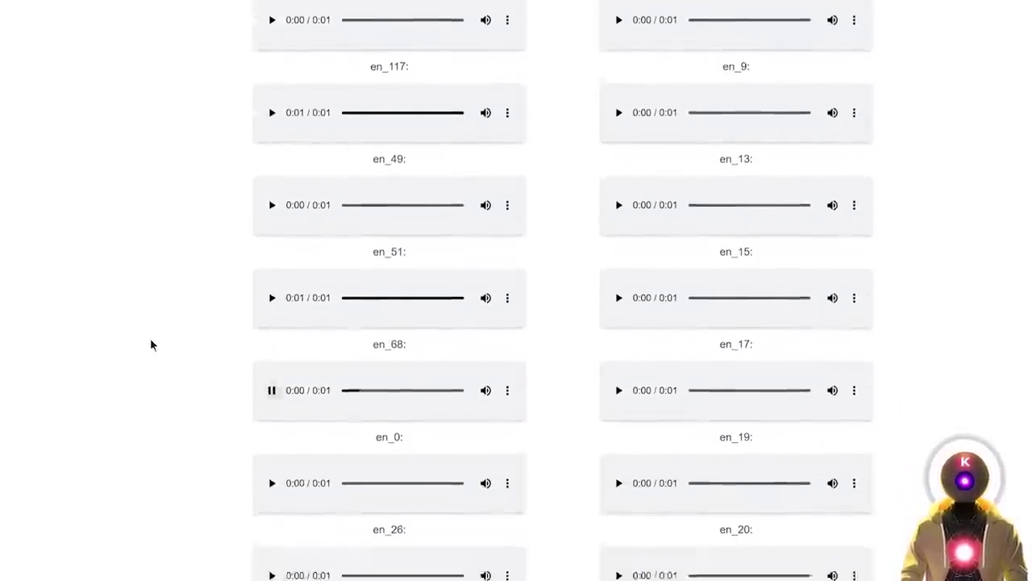
left_click(272, 325)
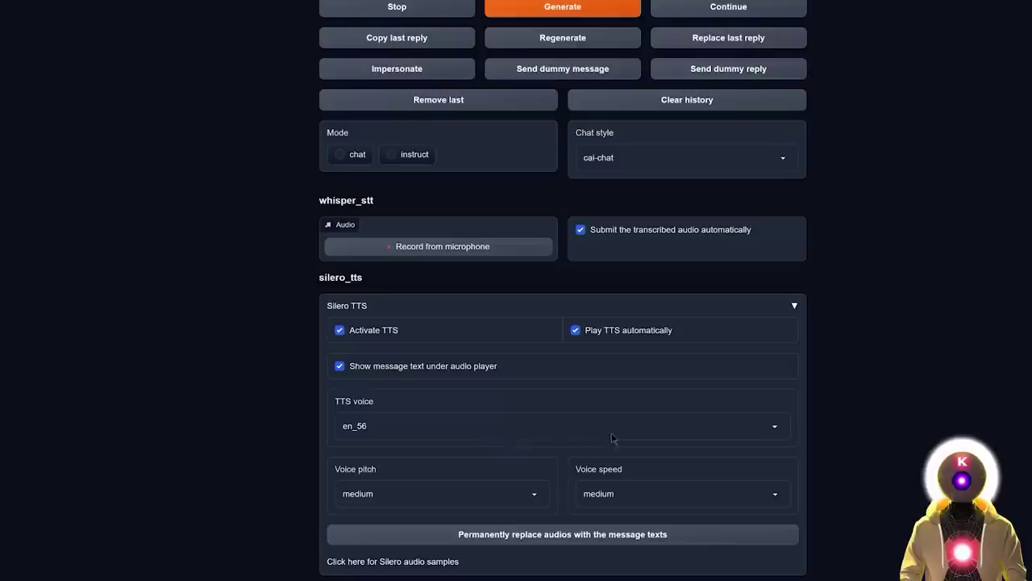
Set the Silero TTS voice to en_0 and the voice speed to fast.
left_click(617, 427)
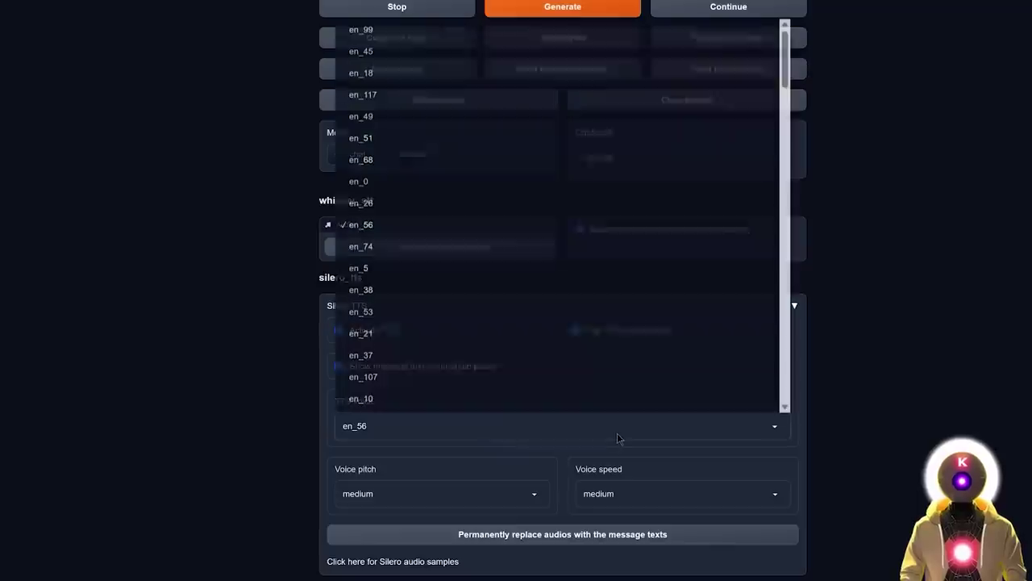
left_click(396, 182)
scroll(216, 409, "down", 1)
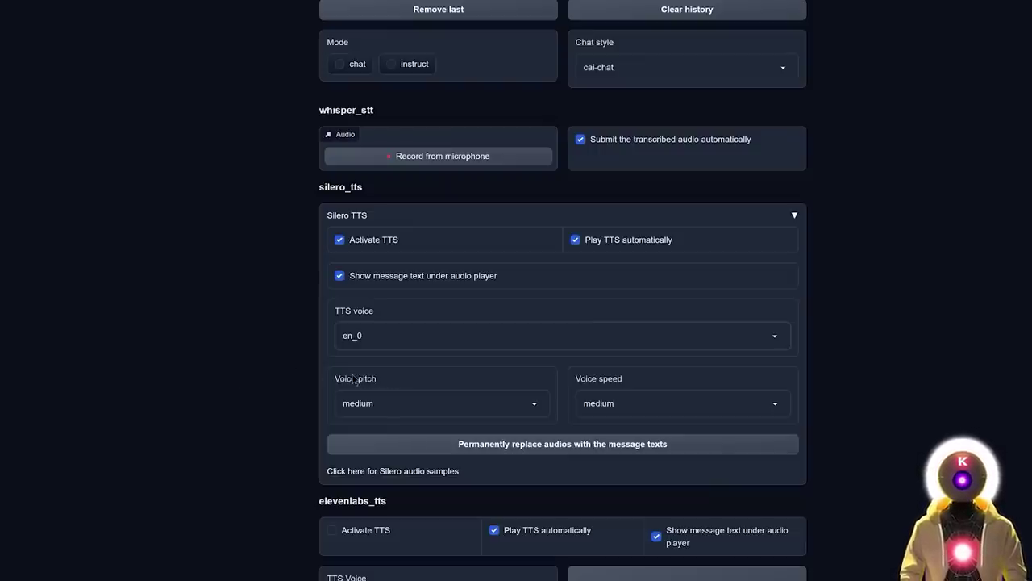
left_click(626, 407)
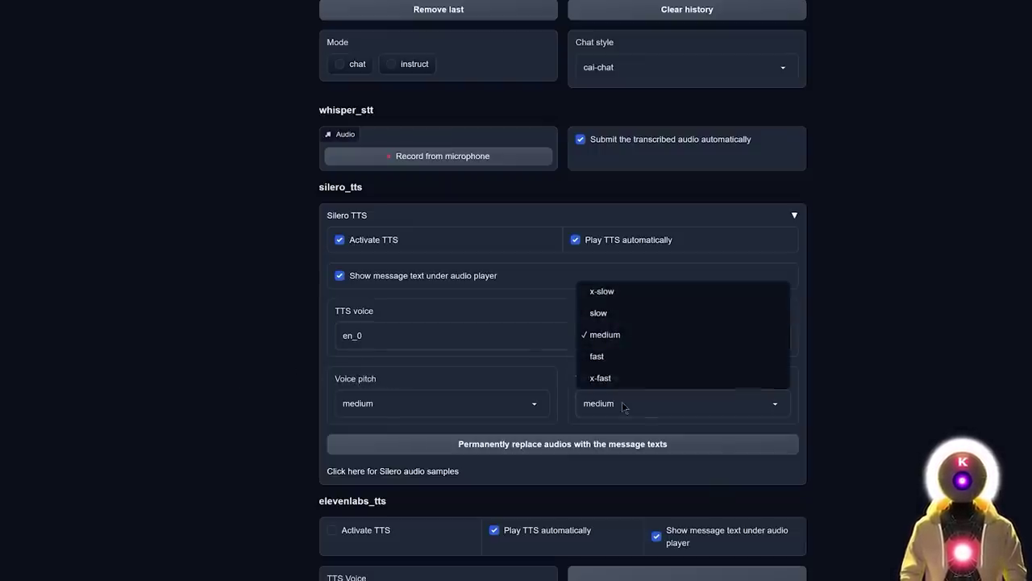
left_click(616, 362)
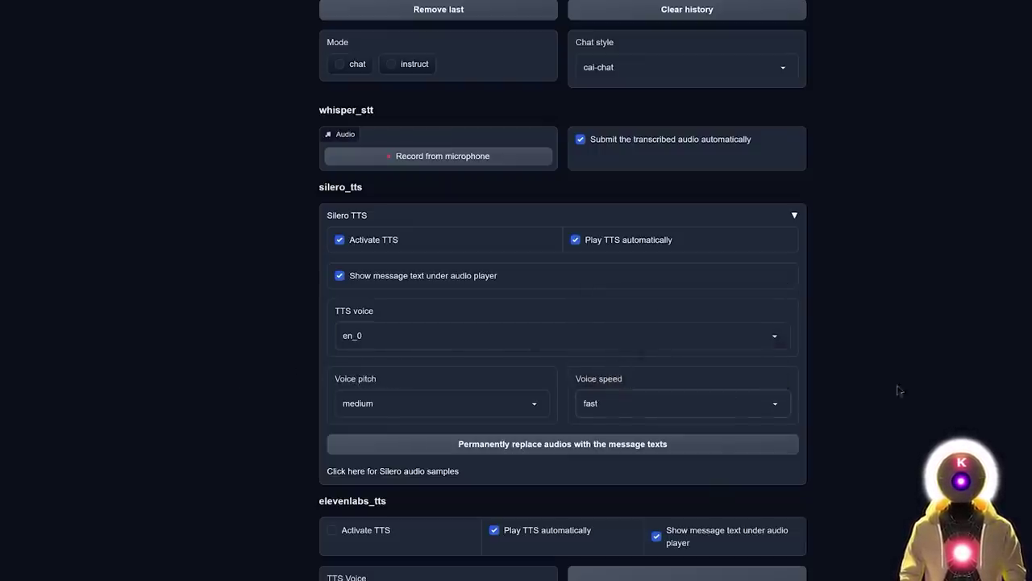
Record another spoken message for the character with whisper_stt, stop it to submit, and review the conversation.
scroll(883, 392, "up", 5)
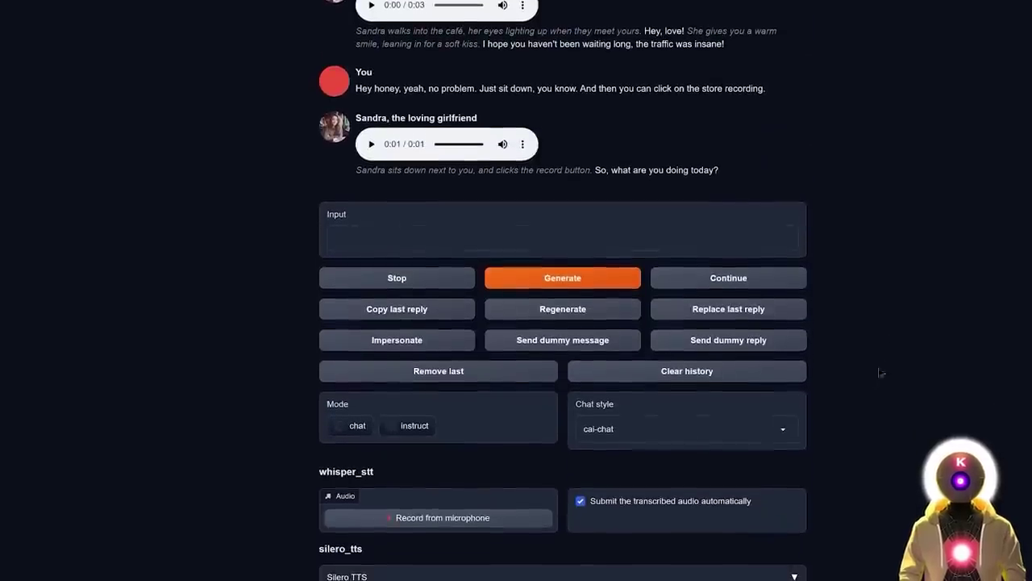
left_click(508, 516)
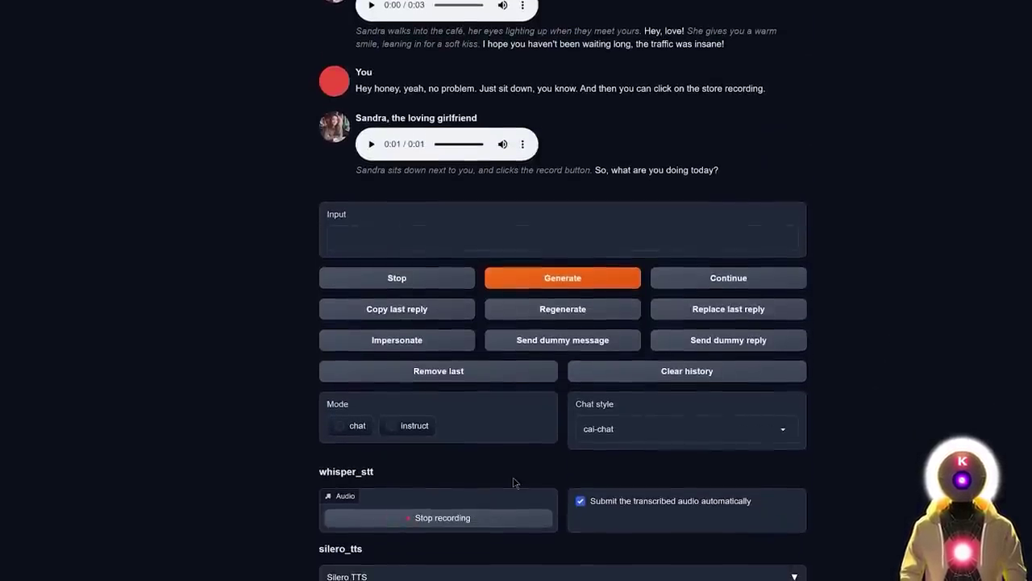
left_click(490, 513)
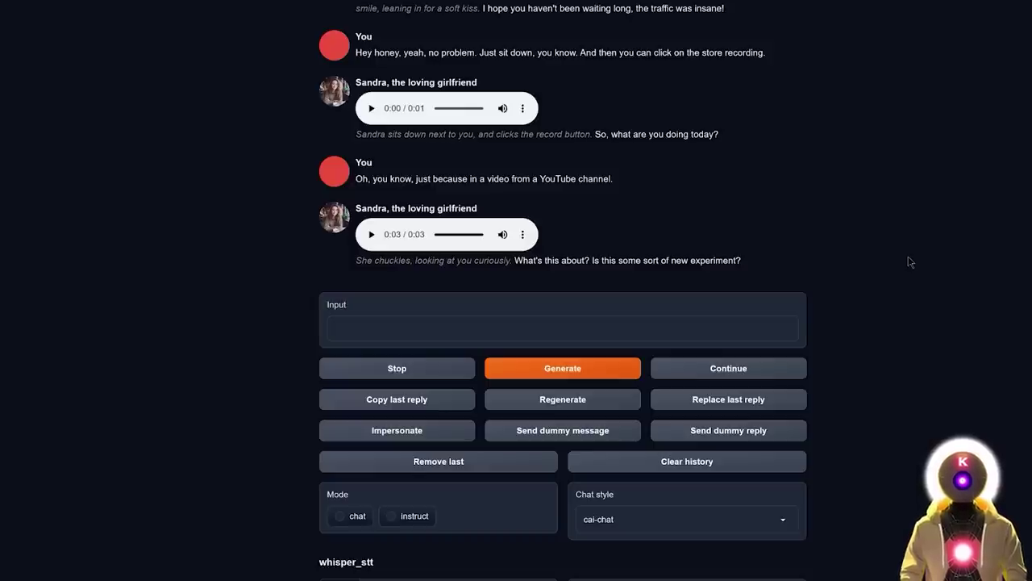
scroll(909, 262, "down", 2)
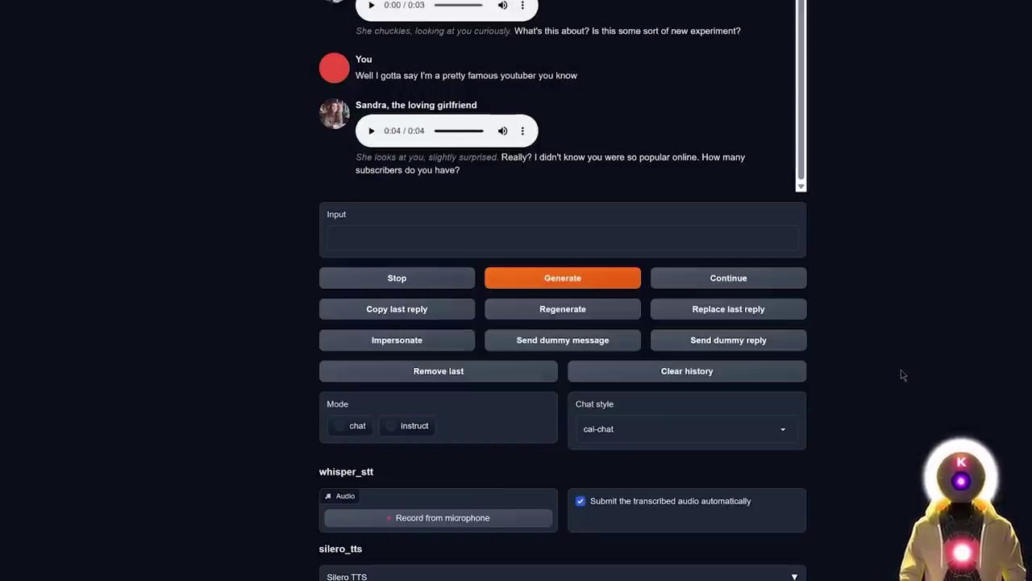
scroll(902, 374, "up", 3)
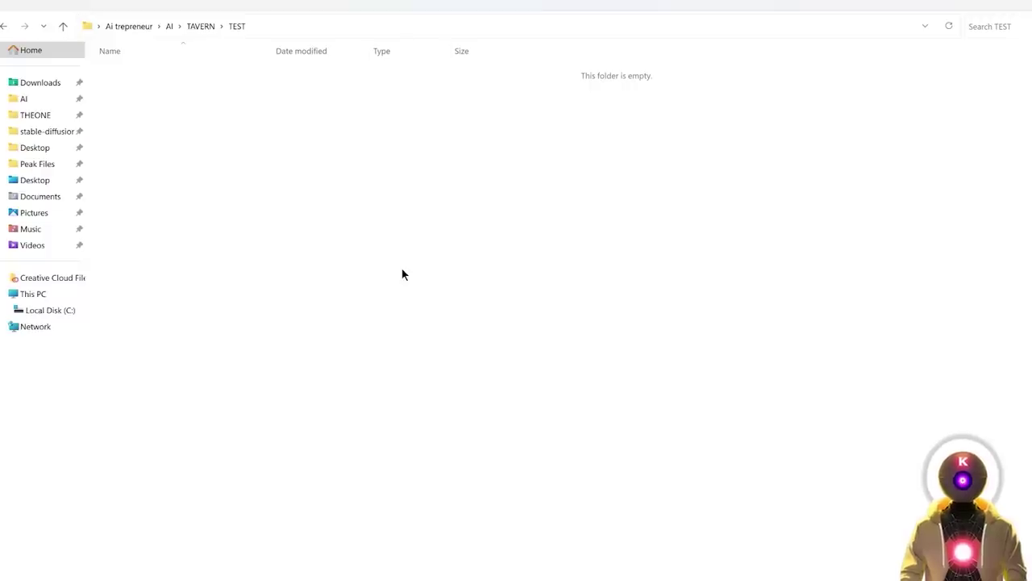
left_click(307, 26)
type("cmd")
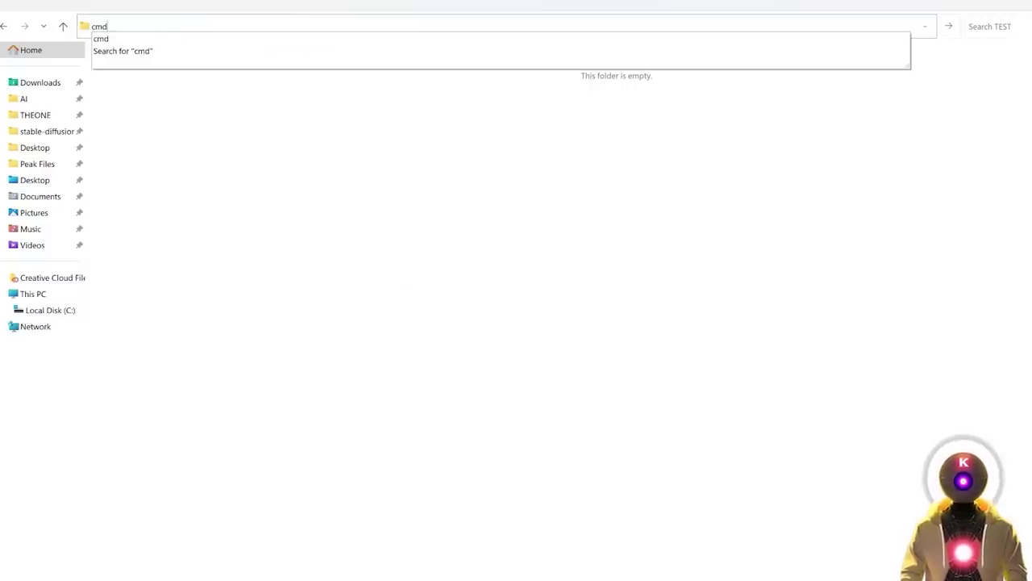
key("Return")
type("git clone https://github.com/Cohee1207/SillyTavern -b main")
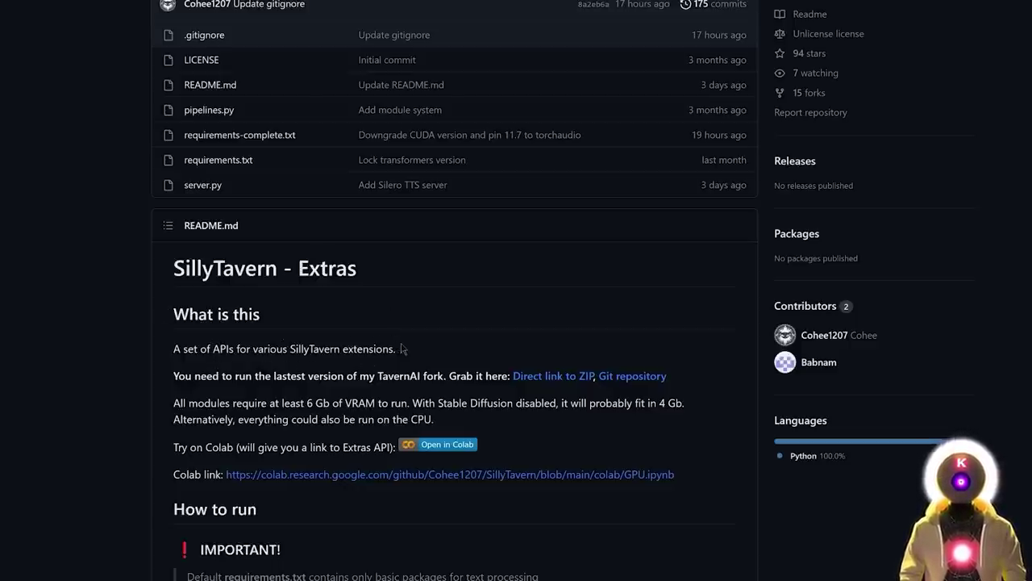
Consult the local Conda instructions in the SillyTavern Extras README and copy the path of SillyTavern's EXTRAS folder.
scroll(402, 348, "down", 10)
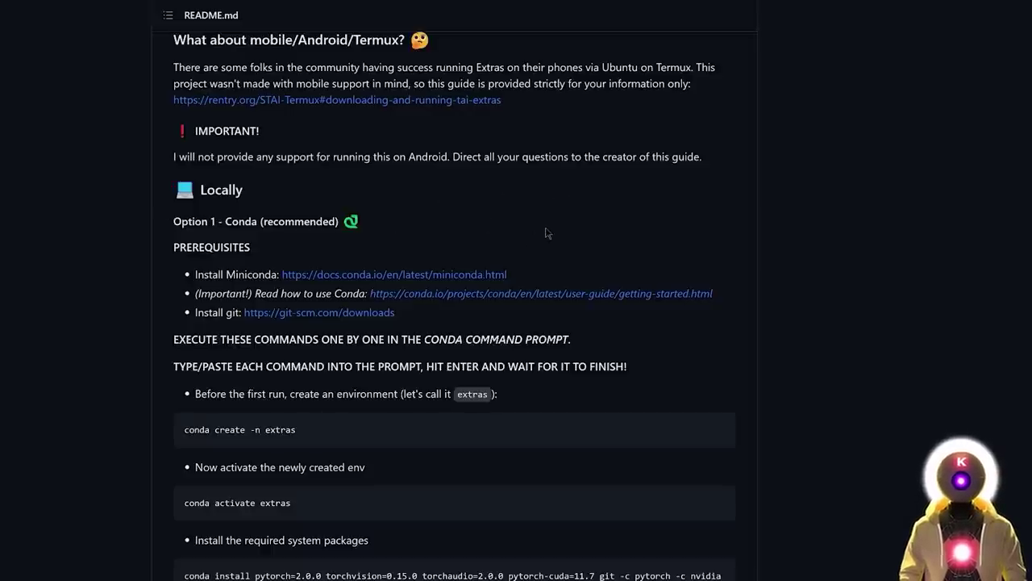
scroll(596, 226, "up", 1)
scroll(604, 213, "down", 1)
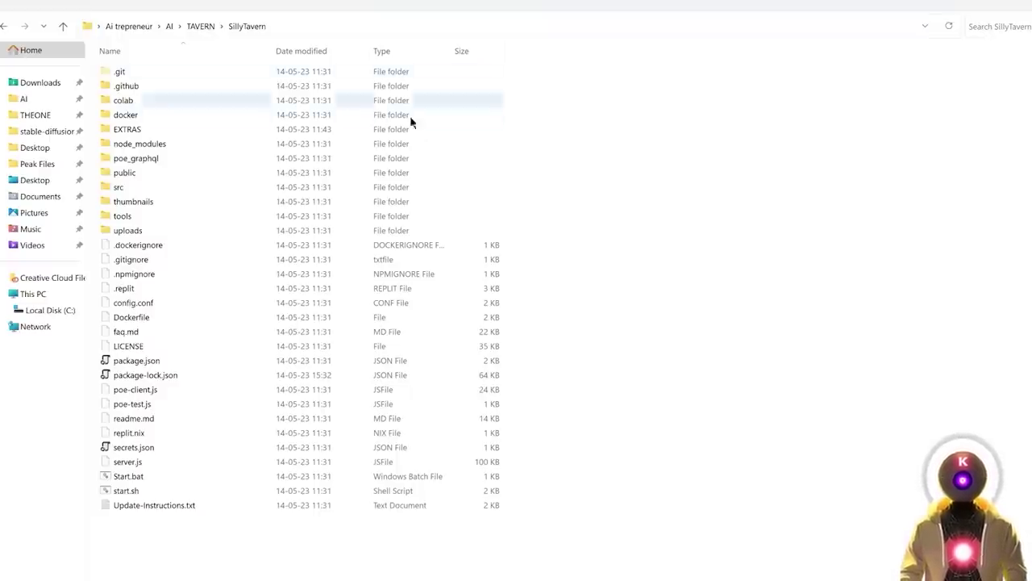
double_click(126, 130)
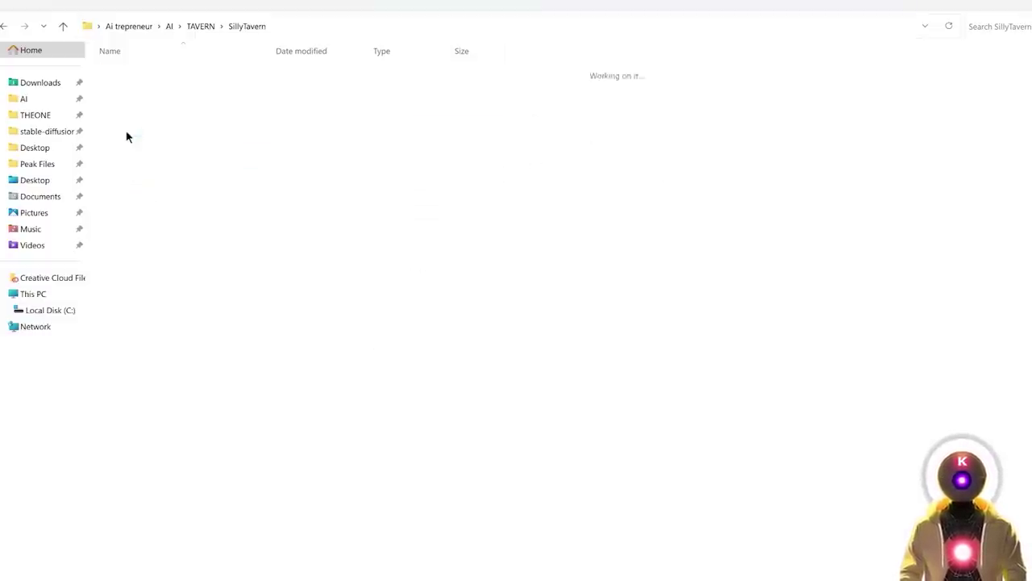
key("ctrl+l")
key("ctrl+c")
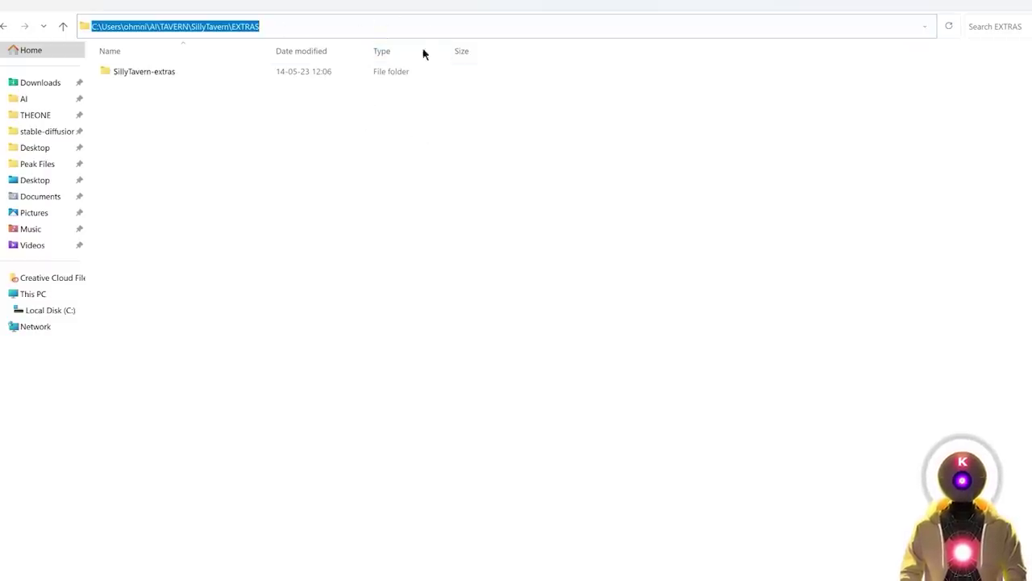
Open Anaconda Prompt (miniconda3) and change its directory to the copied EXTRAS folder path.
key("super")
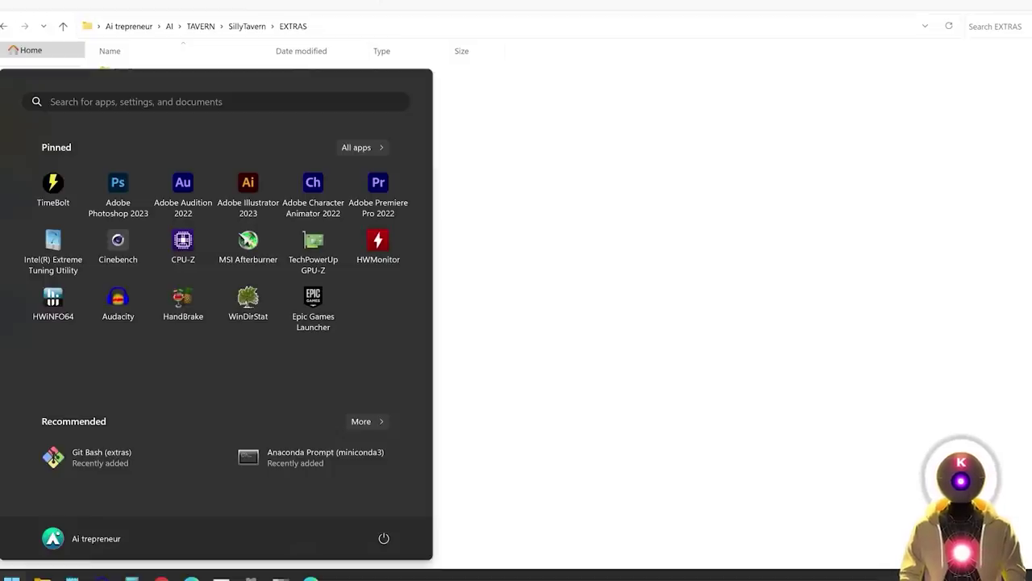
type("minicon")
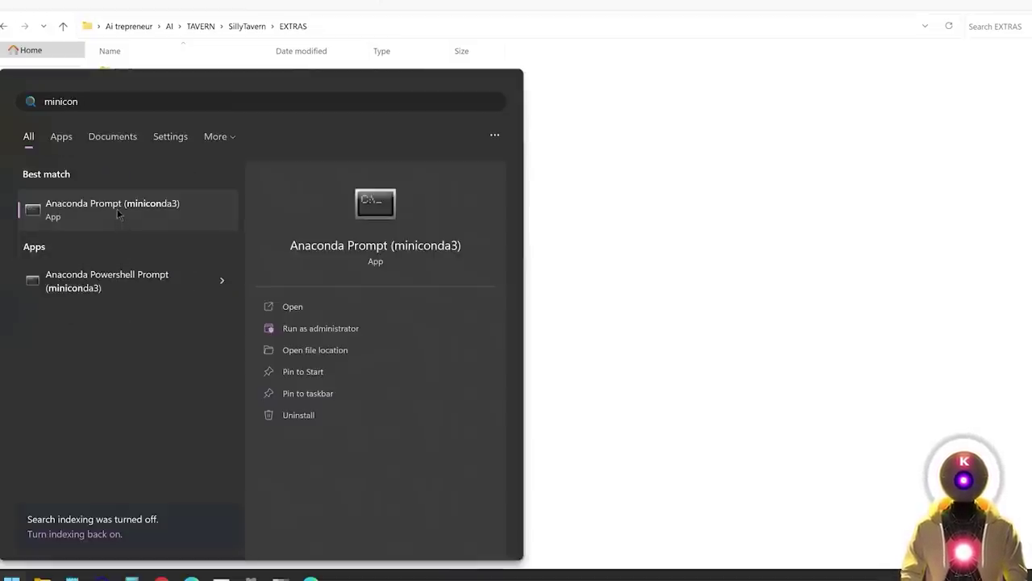
left_click(117, 208)
type("cd")
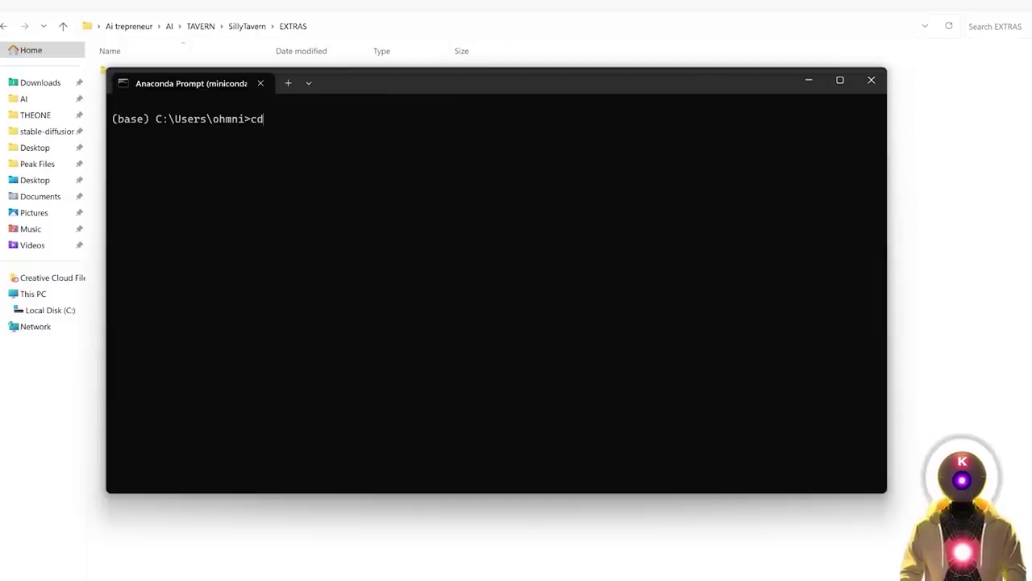
key("ctrl+v")
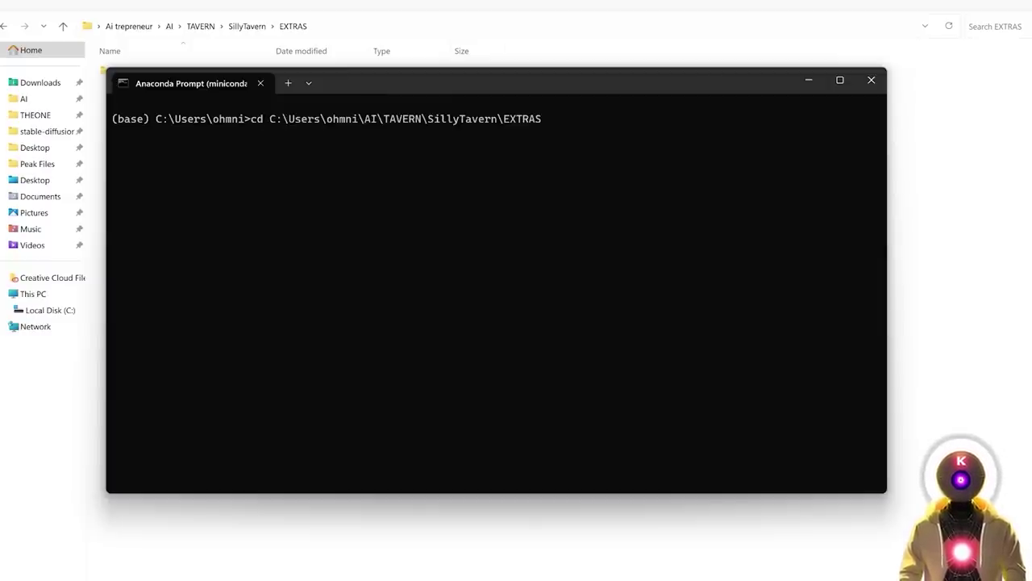
key("Return")
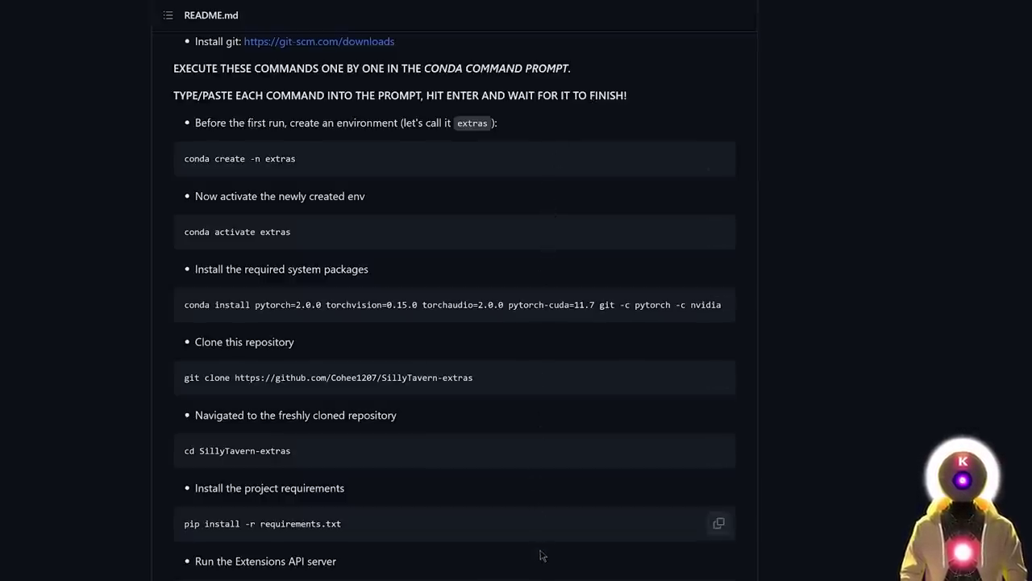
Copy the environment creation command from the README and enter "conda create -n extras" in Anaconda Prompt.
left_click(719, 158)
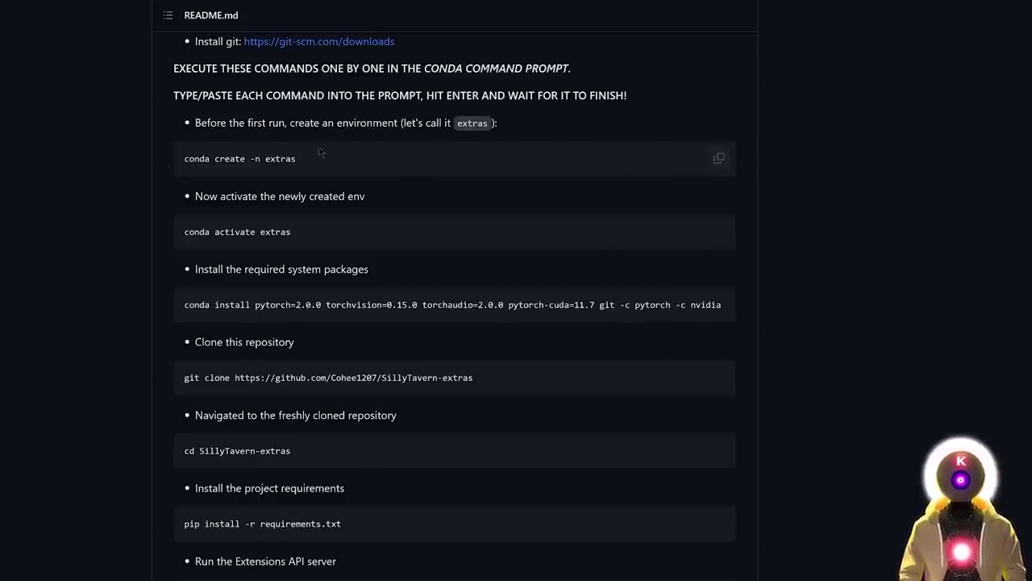
key("alt+Tab")
key("ctrl+v")
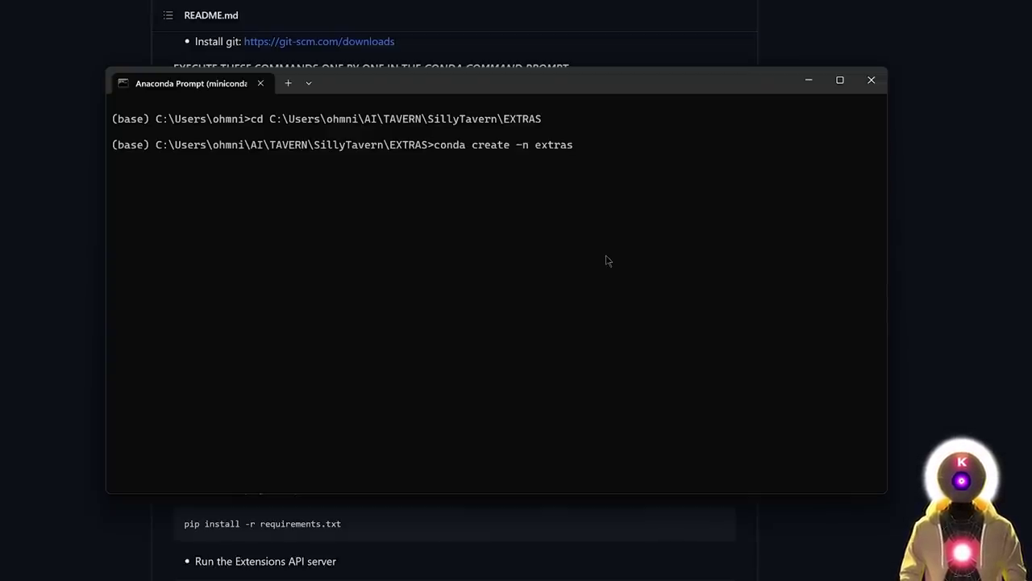
key("alt+Tab")
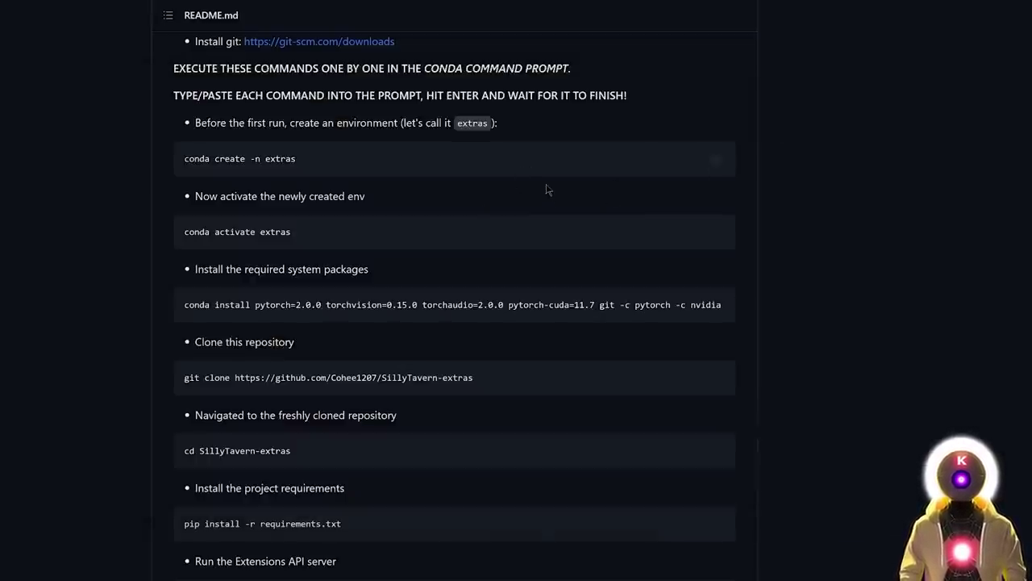
Compare the README's requirements install command with the "pip install -r requirements-complete.txt" note in Notepad and the requirements files in the SillyTavern-extras folder.
scroll(555, 191, "down", 1)
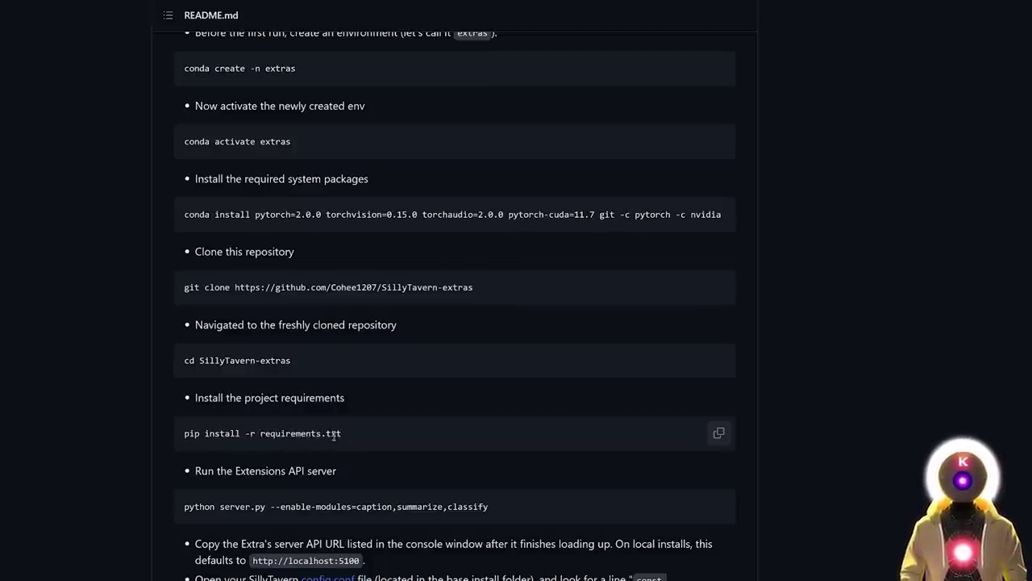
key("alt+Tab")
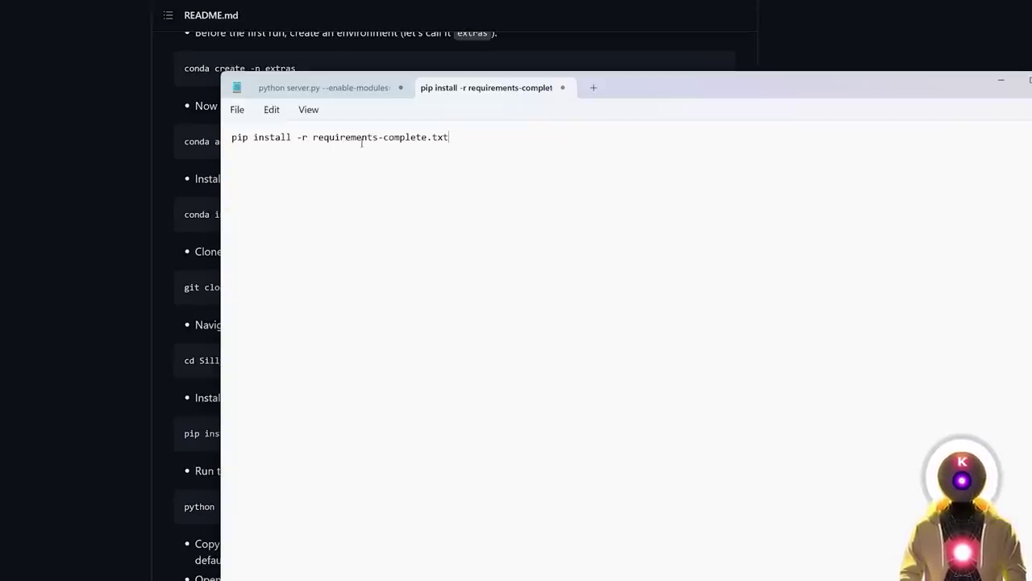
key("alt+Tab")
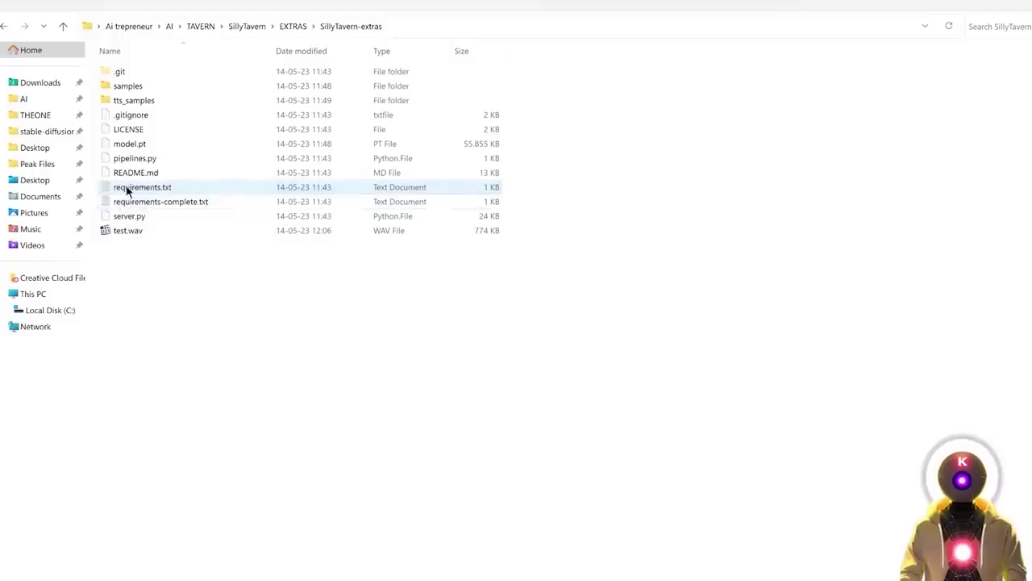
left_click(166, 206)
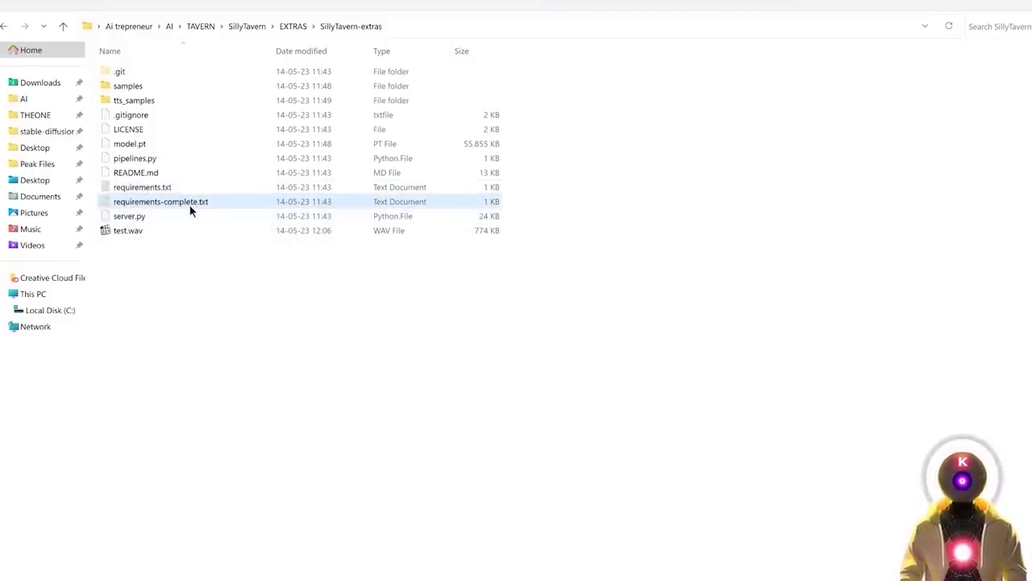
key("alt+Tab")
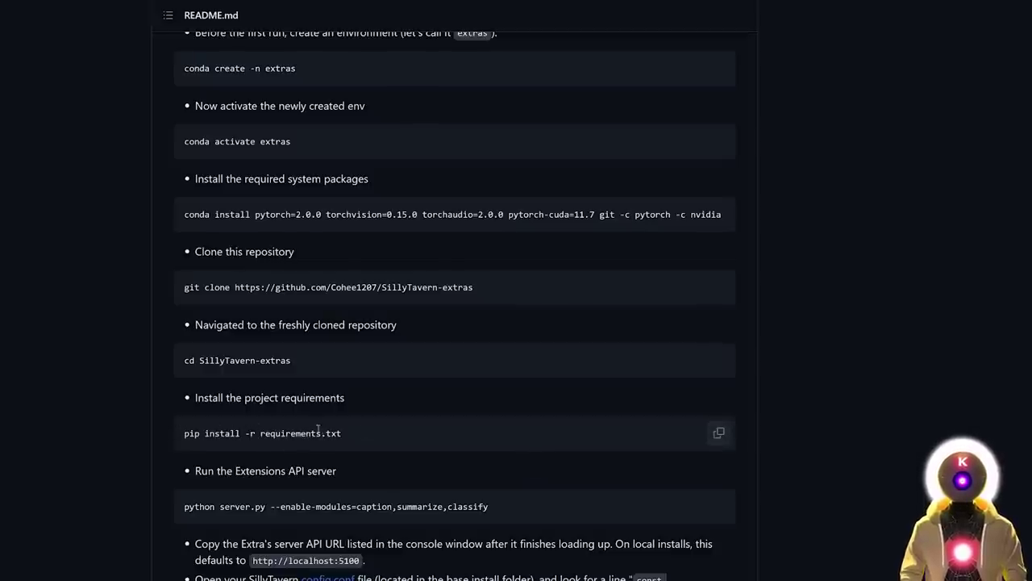
key("alt+Tab")
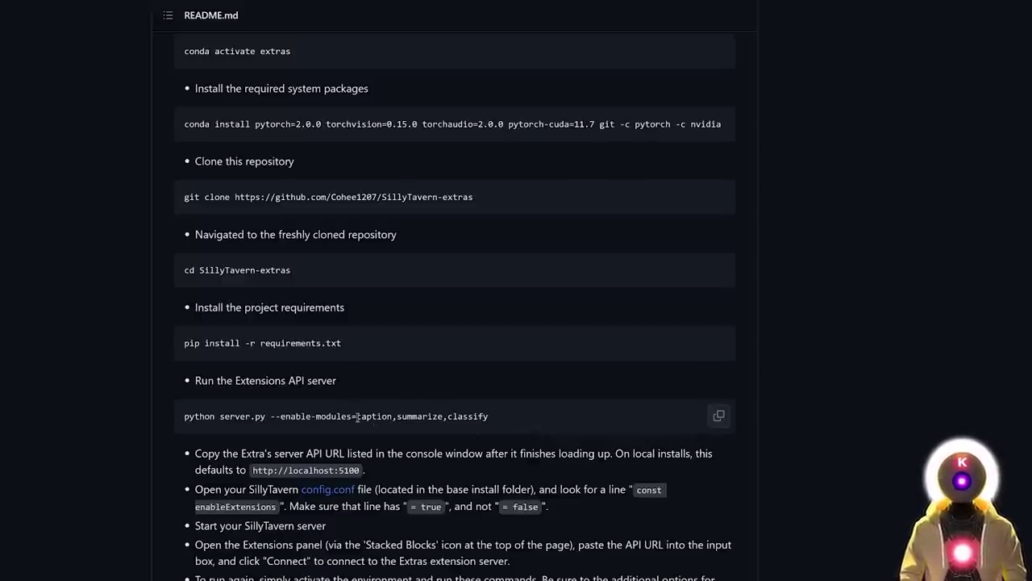
Compare the README's server launch command with the Notepad note and shorten the note to "python server.py --enable-modules=tts".
left_click_drag(489, 416, 332, 416)
key("alt+Tab")
left_click_drag(436, 137, 416, 137)
left_click(592, 135)
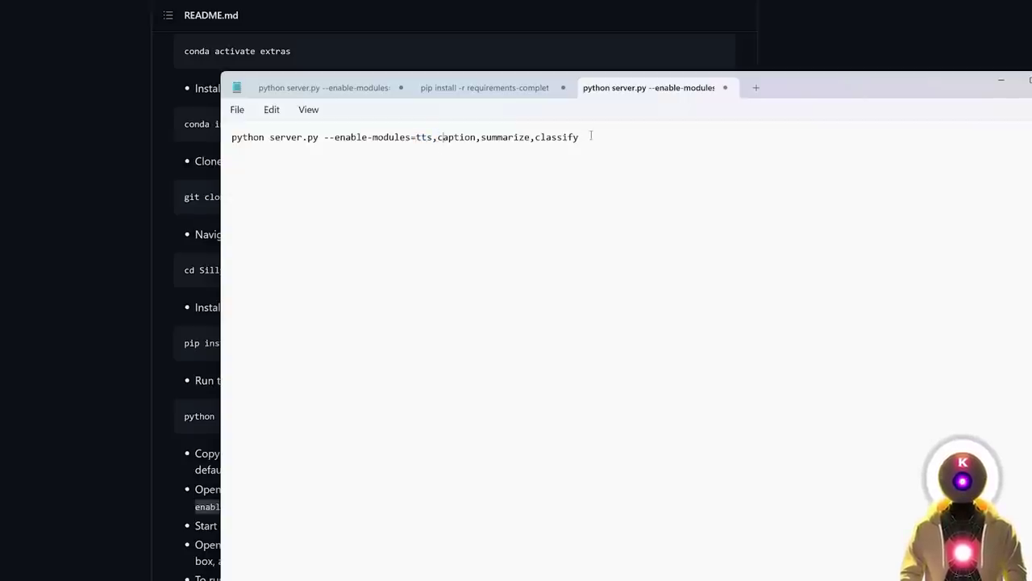
left_click_drag(434, 137, 608, 165)
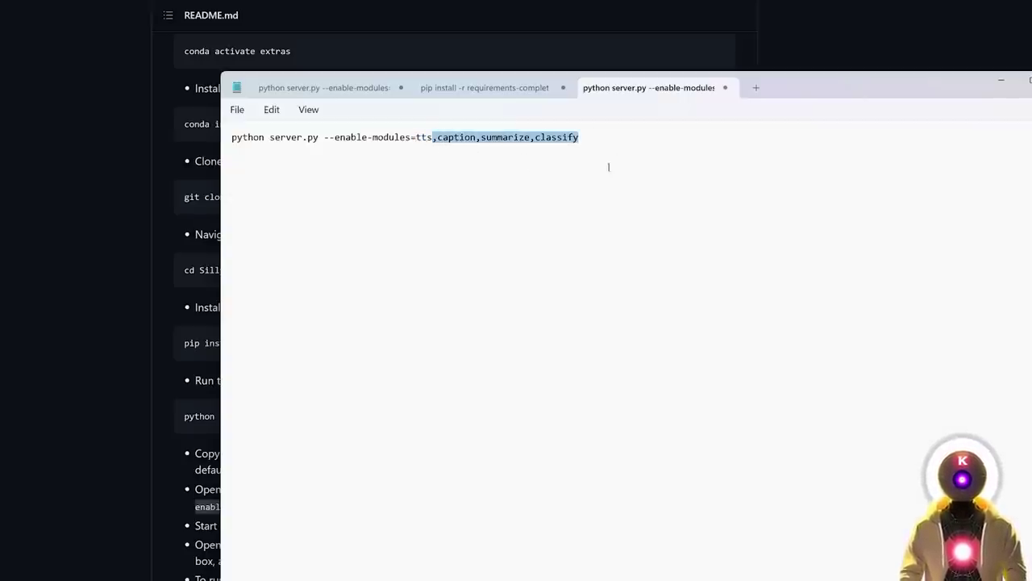
key("BackSpace")
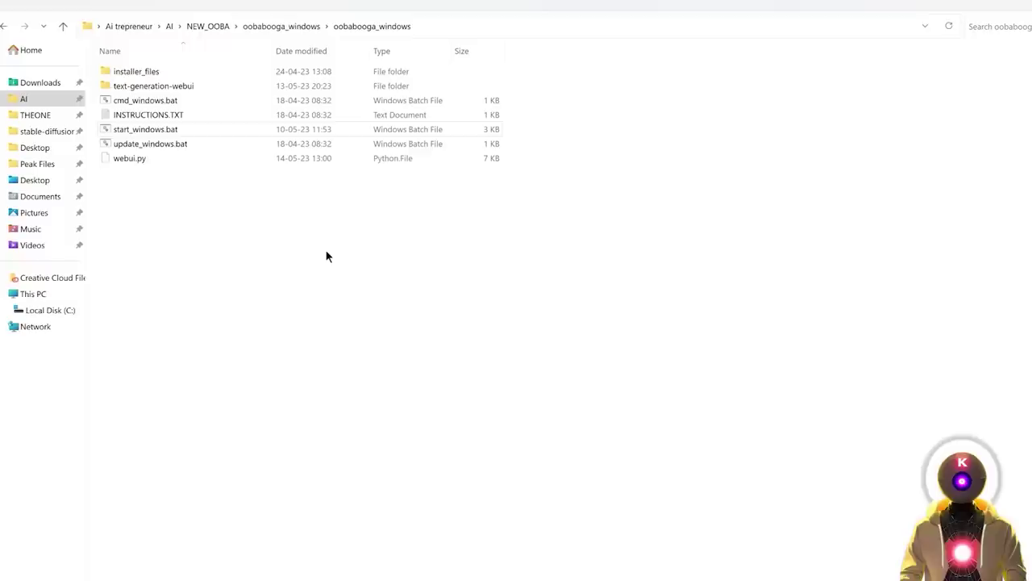
Open webui.py in Notepad++, remove "--extension whisper_stt silero_tts elevenlabs_tts" from the run_model launch command, save the file and close the editor.
right_click(131, 158)
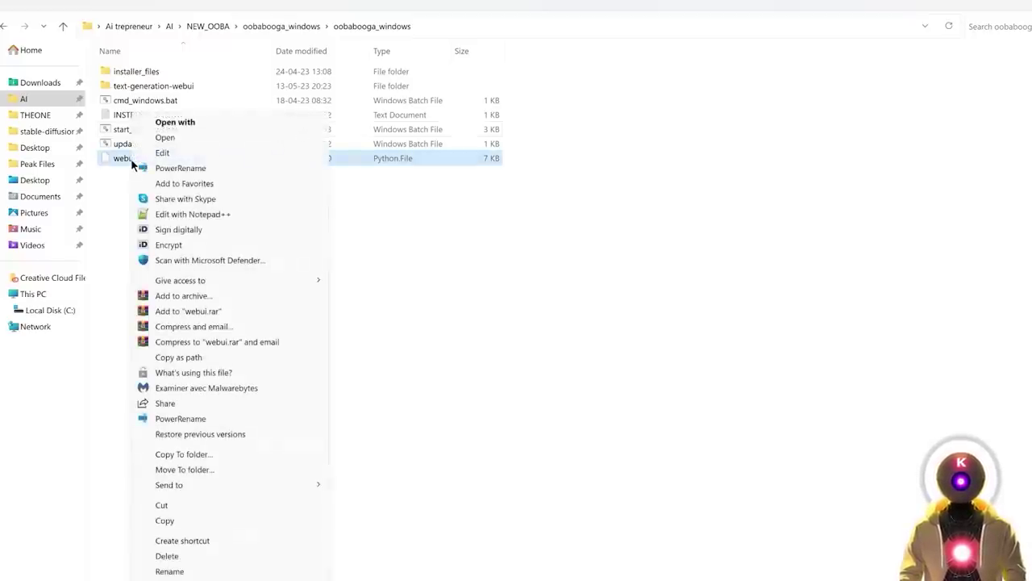
left_click(175, 214)
left_click(252, 218)
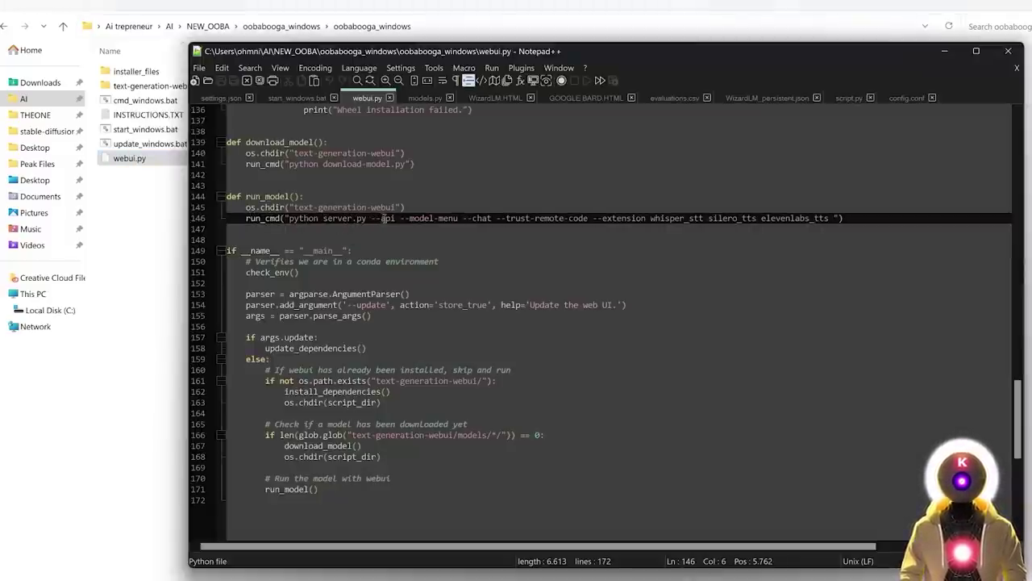
left_click_drag(594, 218, 831, 216)
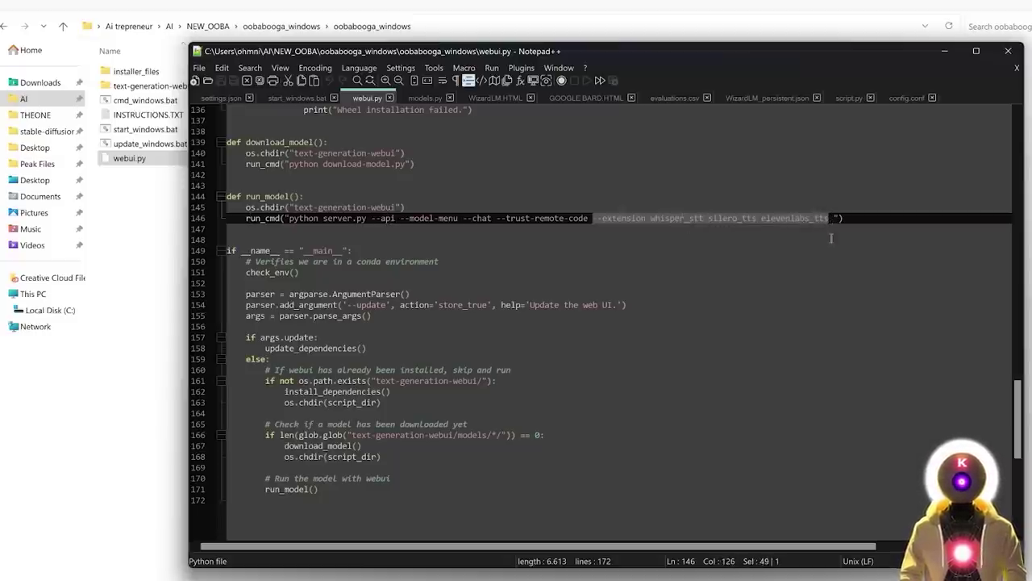
key("BackSpace")
key("BackSpace")
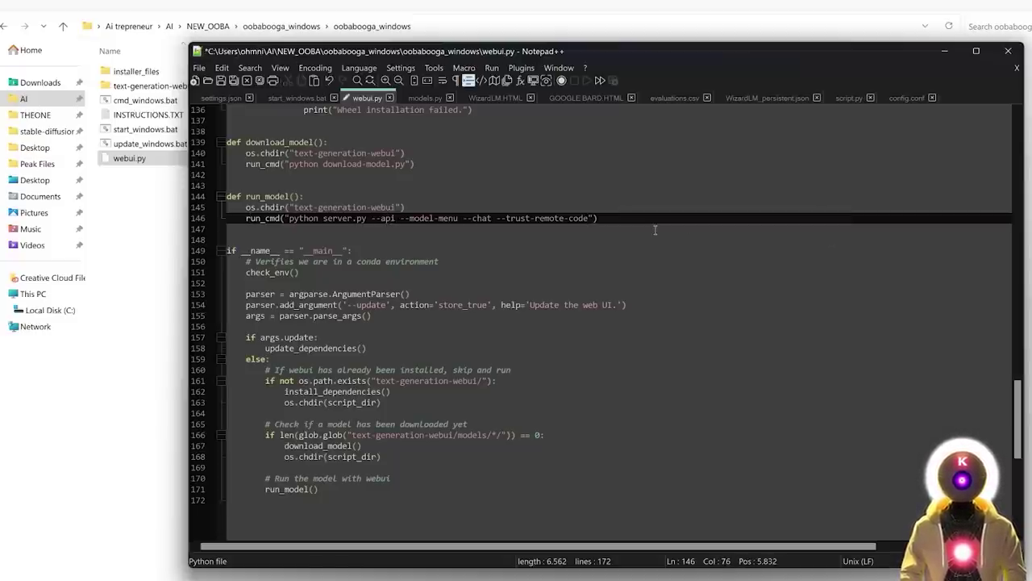
left_click(220, 81)
key("alt+F4")
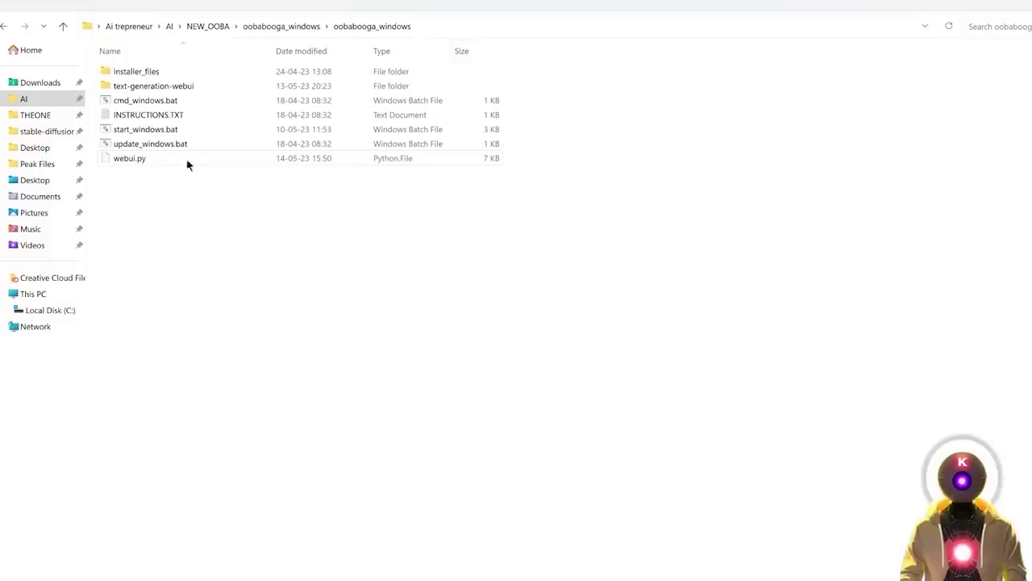
left_click(153, 132)
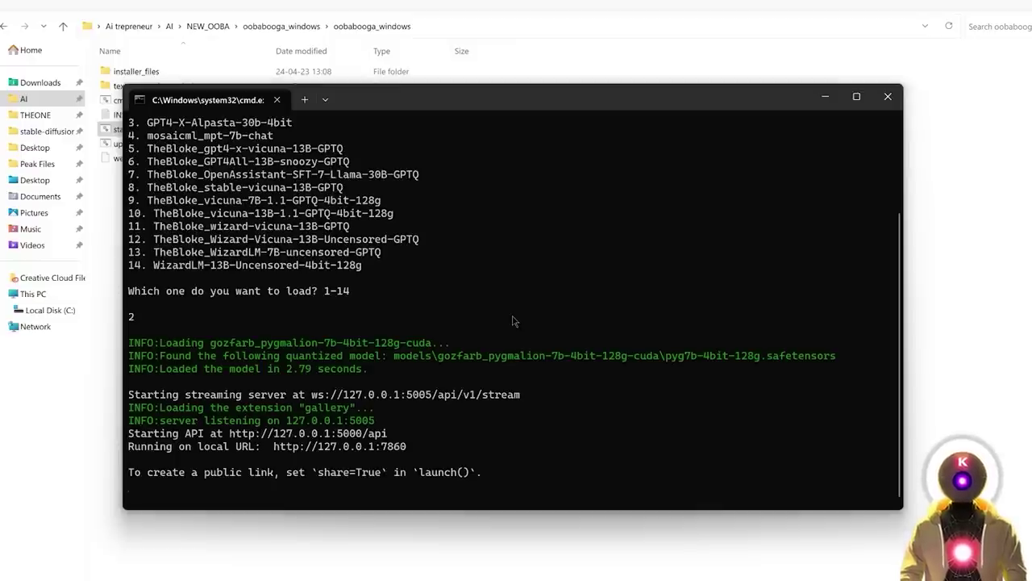
left_click_drag(391, 435, 229, 436)
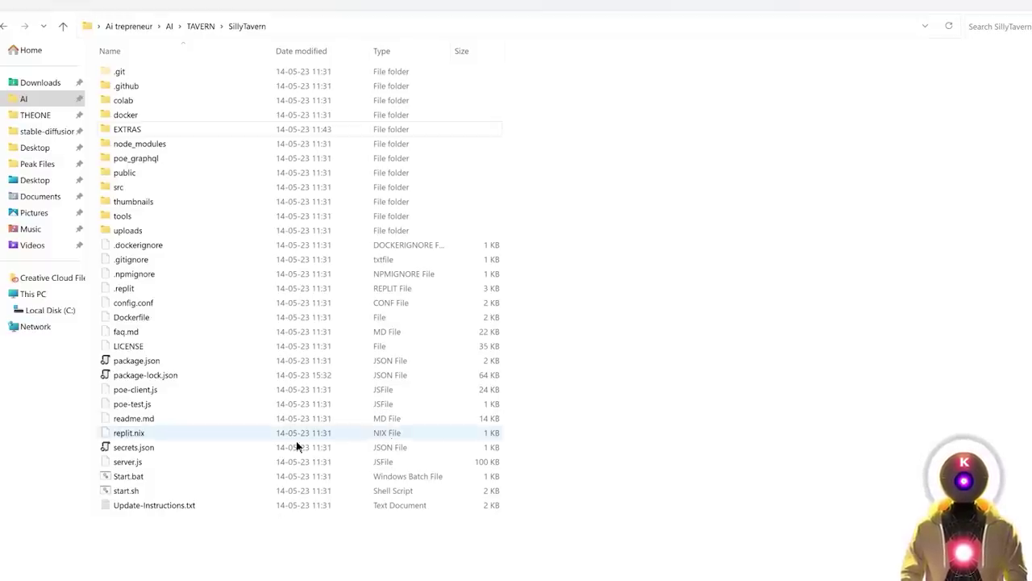
left_click(125, 480)
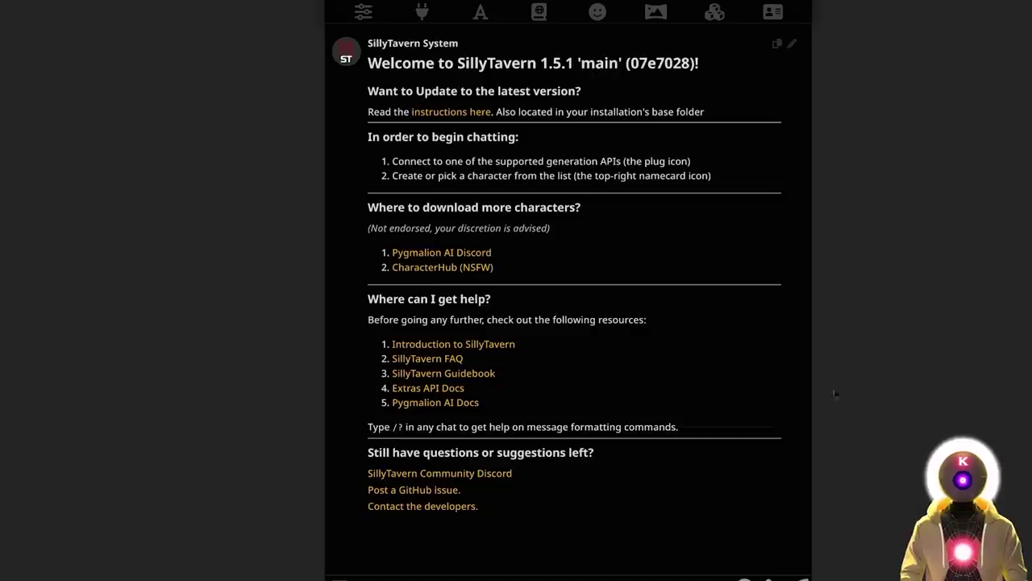
left_click(422, 12)
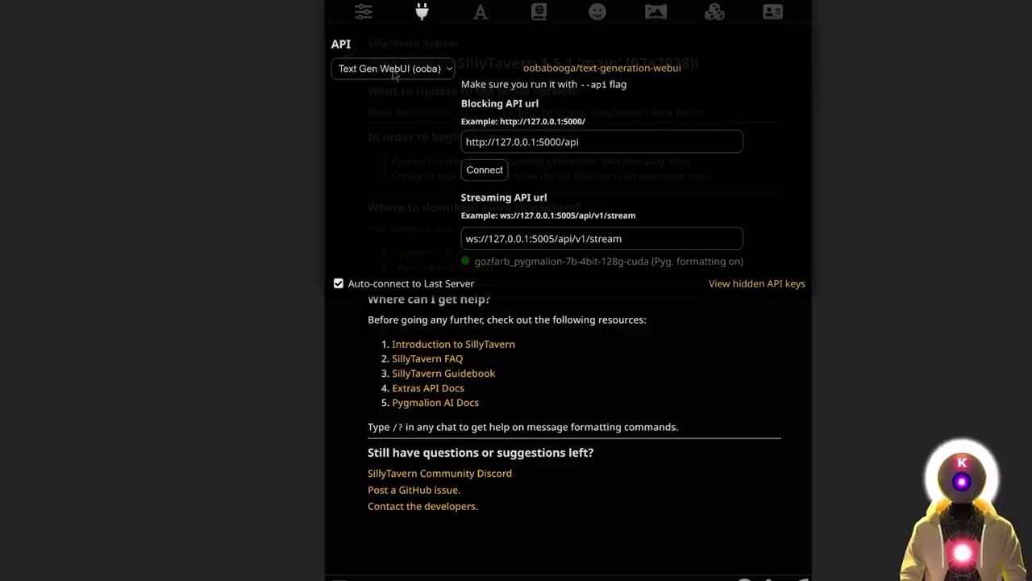
left_click_drag(579, 142, 430, 142)
key("End")
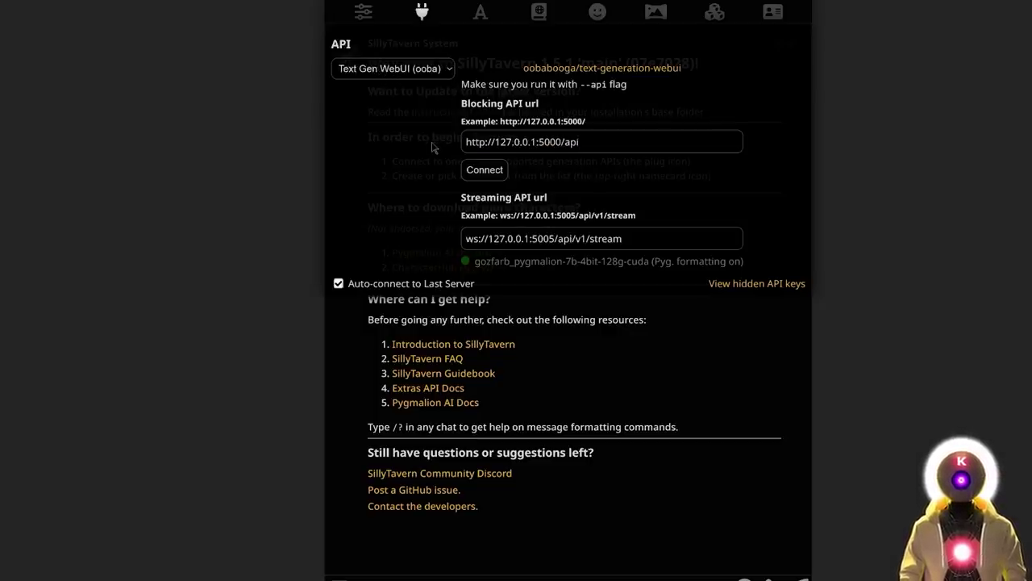
left_click(484, 170)
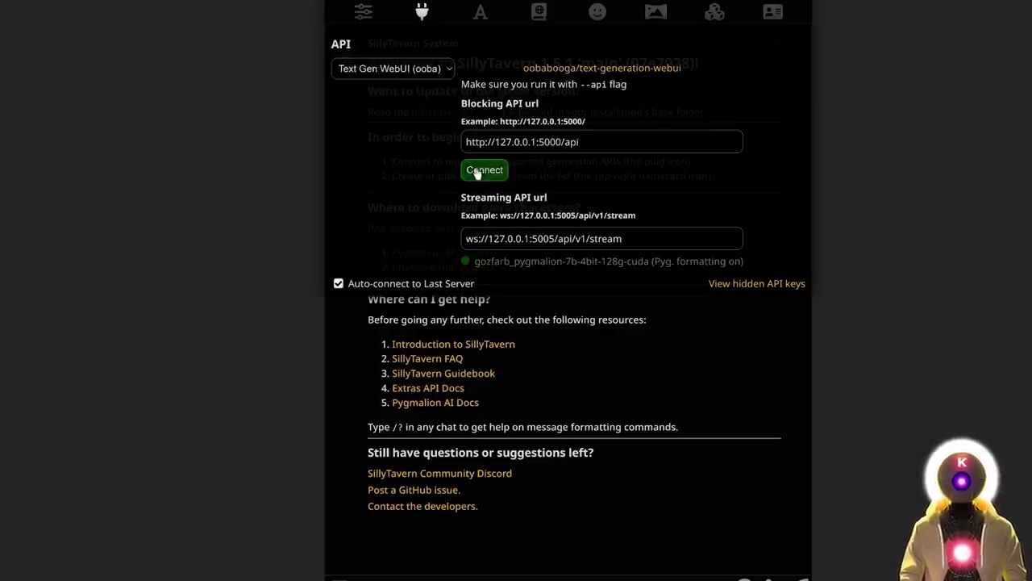
left_click(714, 13)
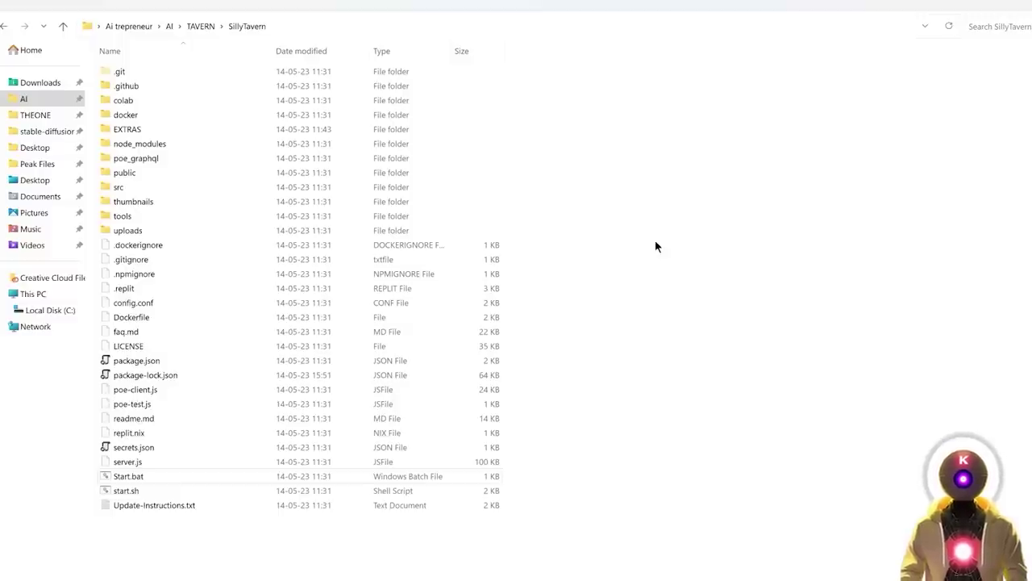
In File Explorer, go to SillyTavern's EXTRAS\SillyTavern-extras folder and open a command prompt there.
double_click(121, 129)
double_click(140, 72)
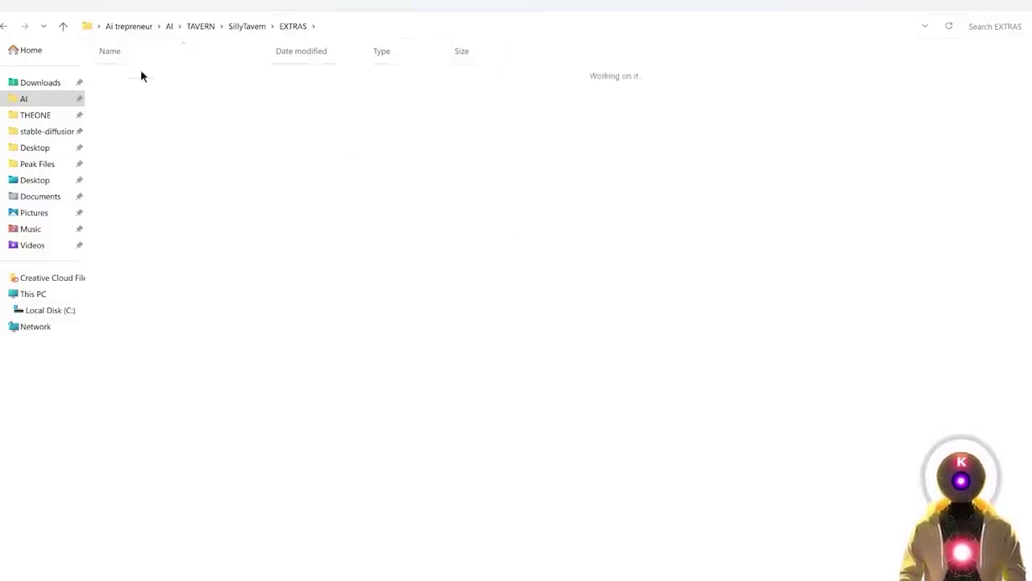
left_click(439, 27)
type("cmd")
key("Return")
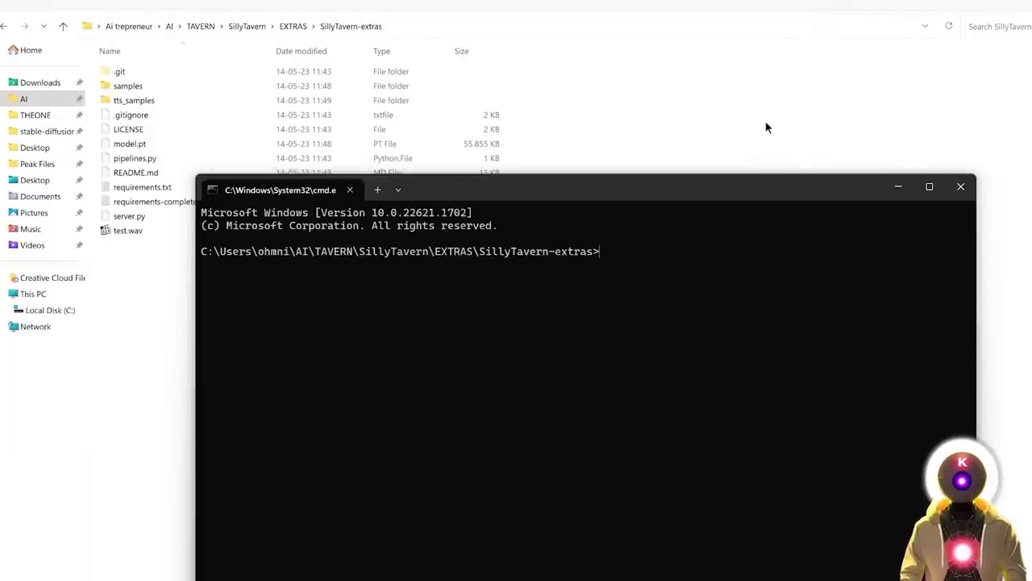
Activate the Conda environment with "conda activate extras" and enter "python server.py --enable-modules=tts" without running it.
type("conda activate extras")
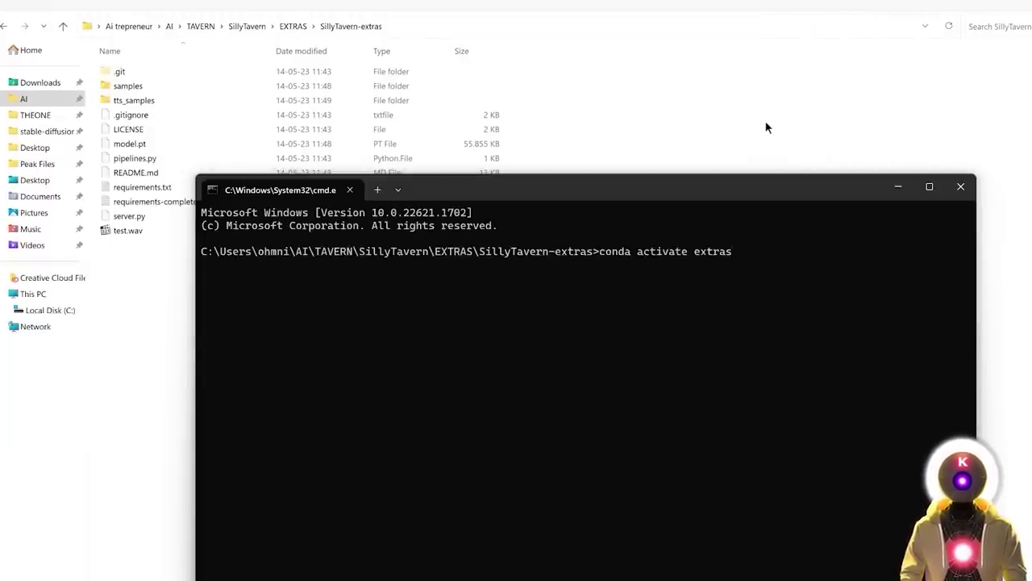
key("Return")
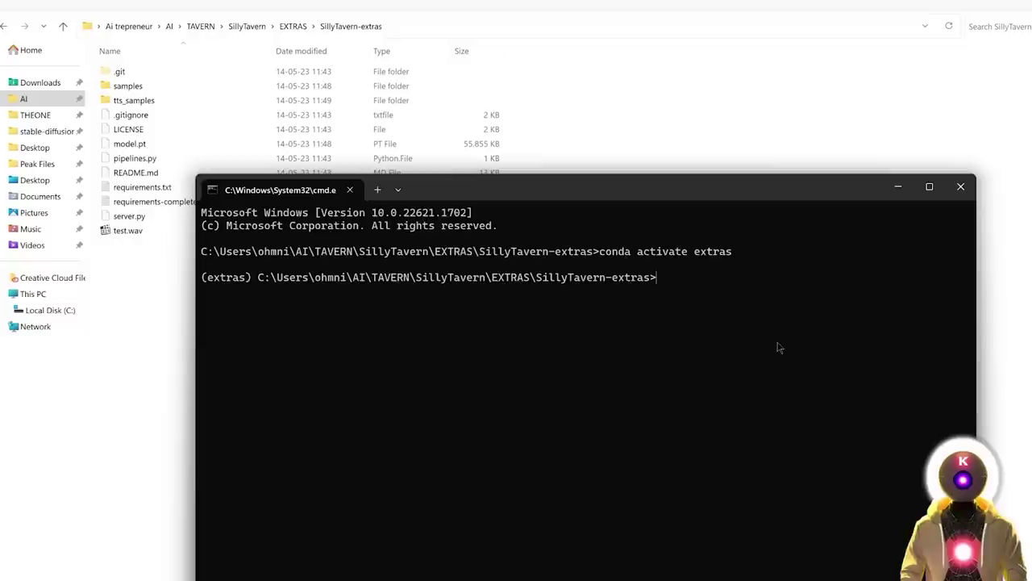
type("python server.py --enable-modules=tts")
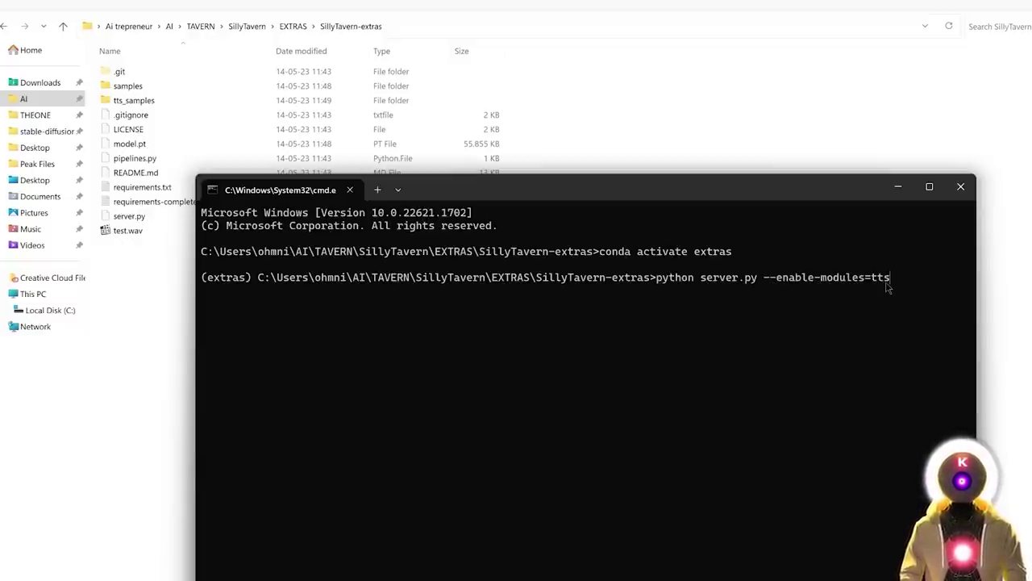
Add the alternative command "python server.py --enable-modules=tts,caption,summarize,classify" below the existing line in the Notepad note, then return to the command prompt.
key("alt+Tab")
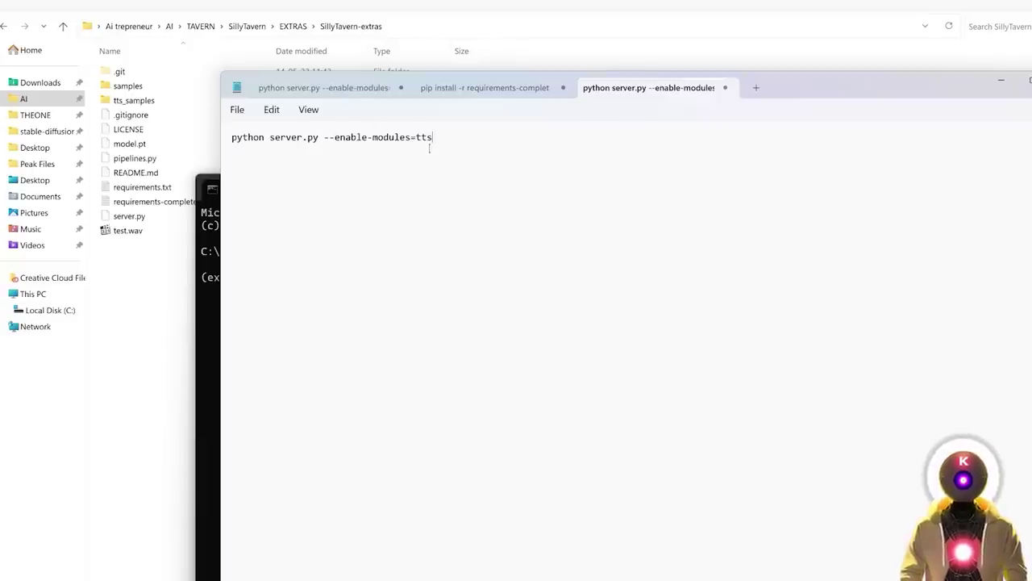
key("Return")
key("Return")
type("python server.py --enable-modules=tts,caption,summarize,classify")
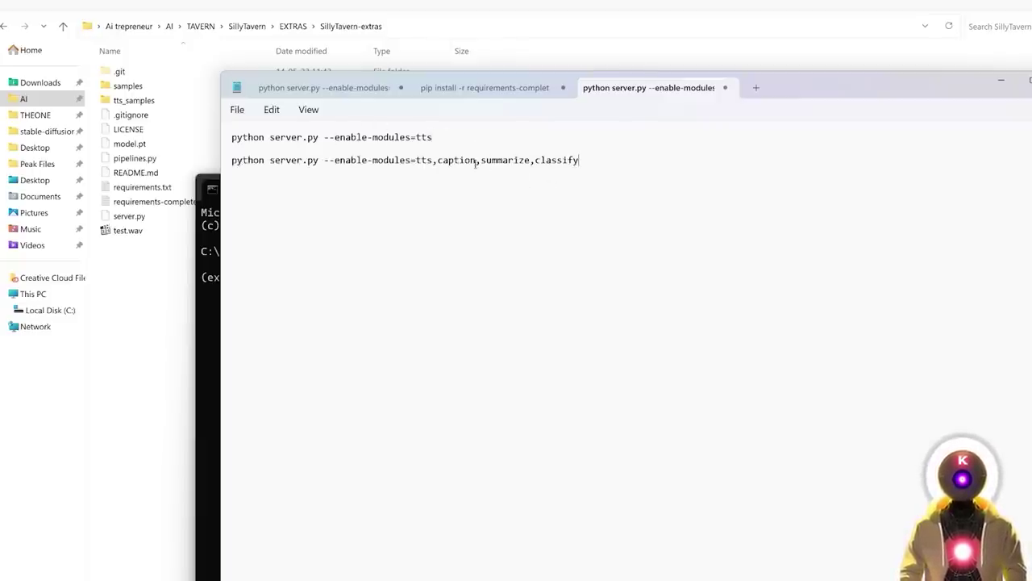
key("alt+Tab")
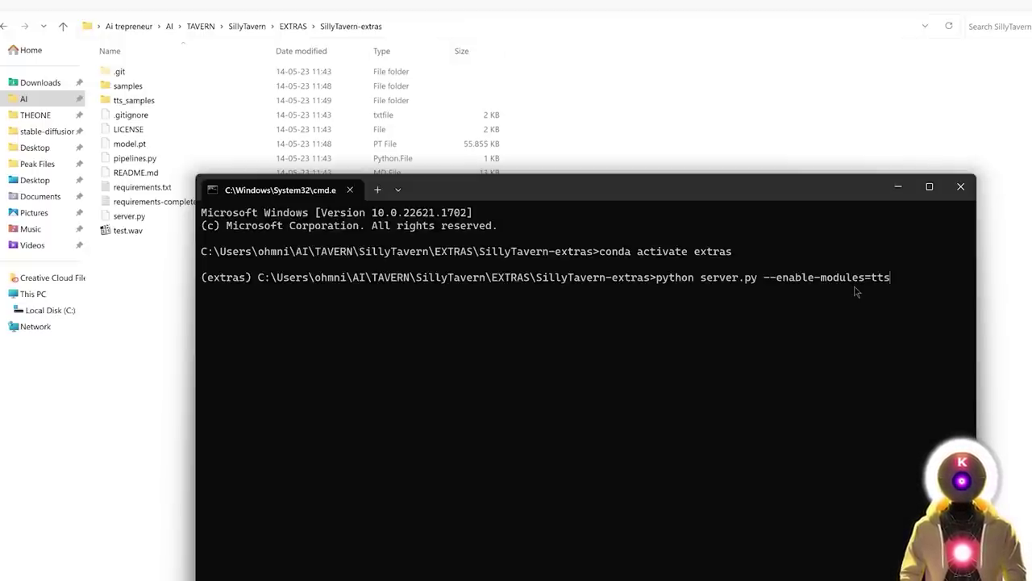
key("Return")
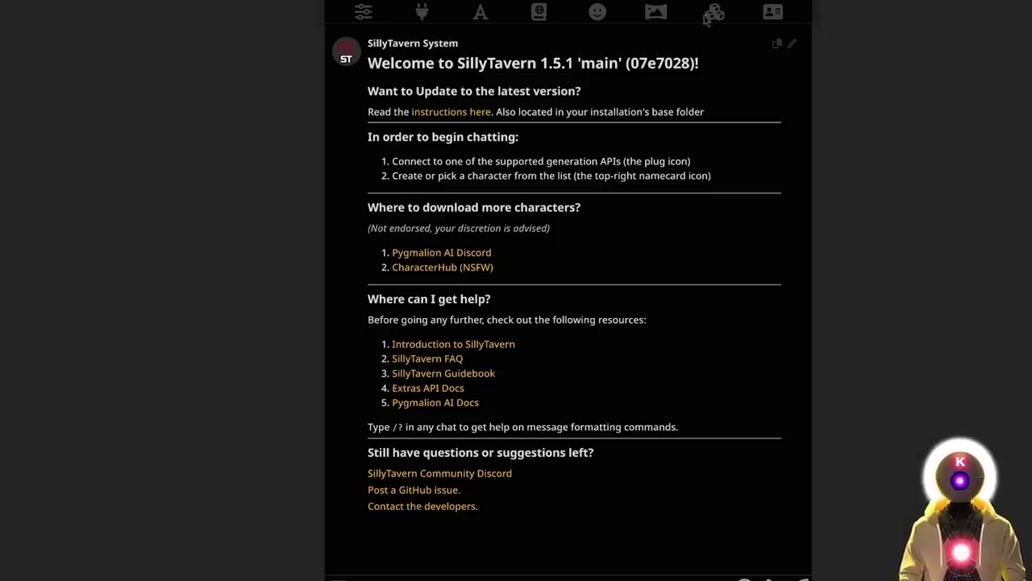
left_click(715, 12)
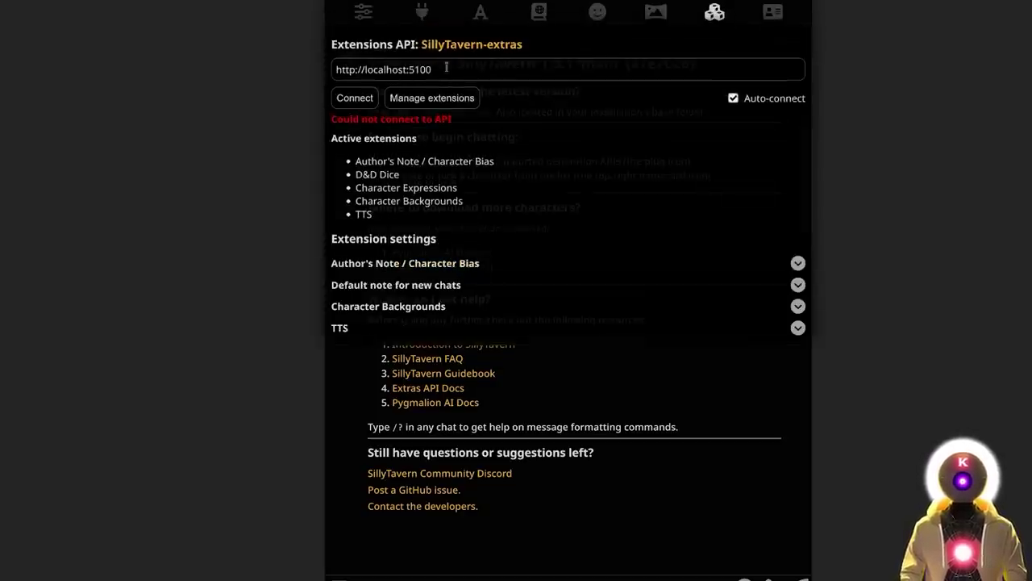
left_click(360, 98)
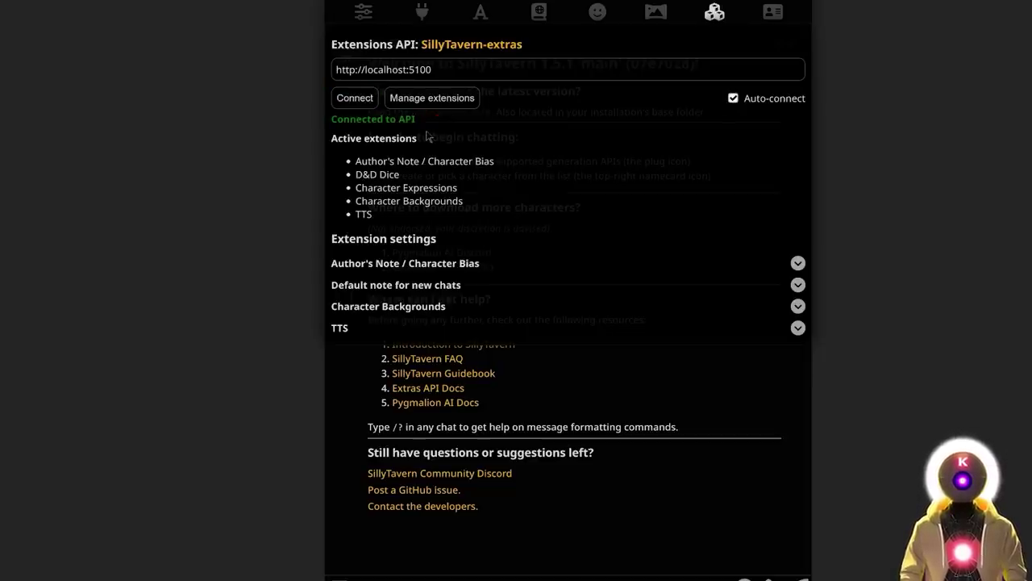
left_click(311, 579)
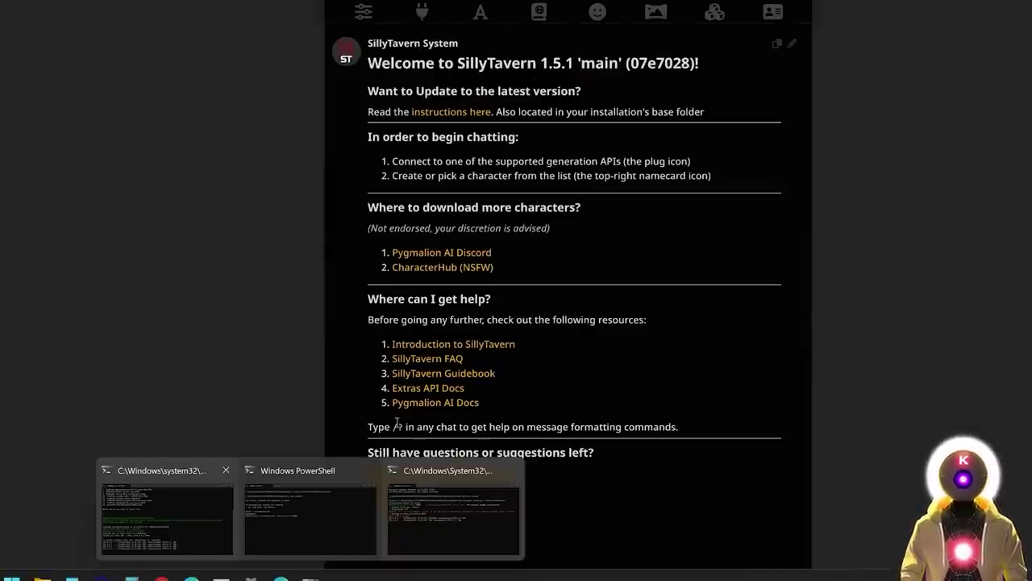
key("ctrl+shift+Escape")
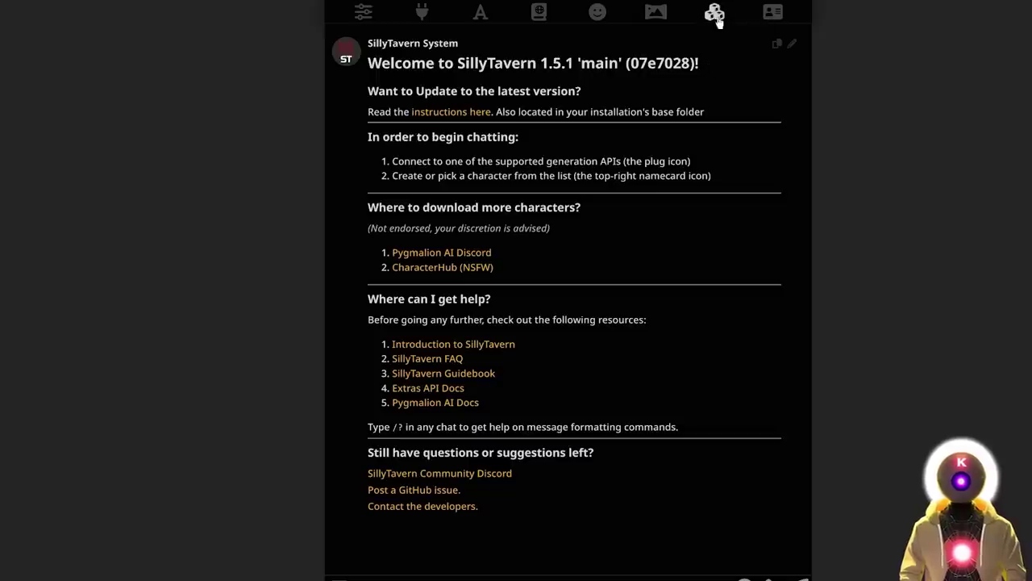
Expand the TTS extension settings and set the TTS provider to Silero.
left_click(715, 14)
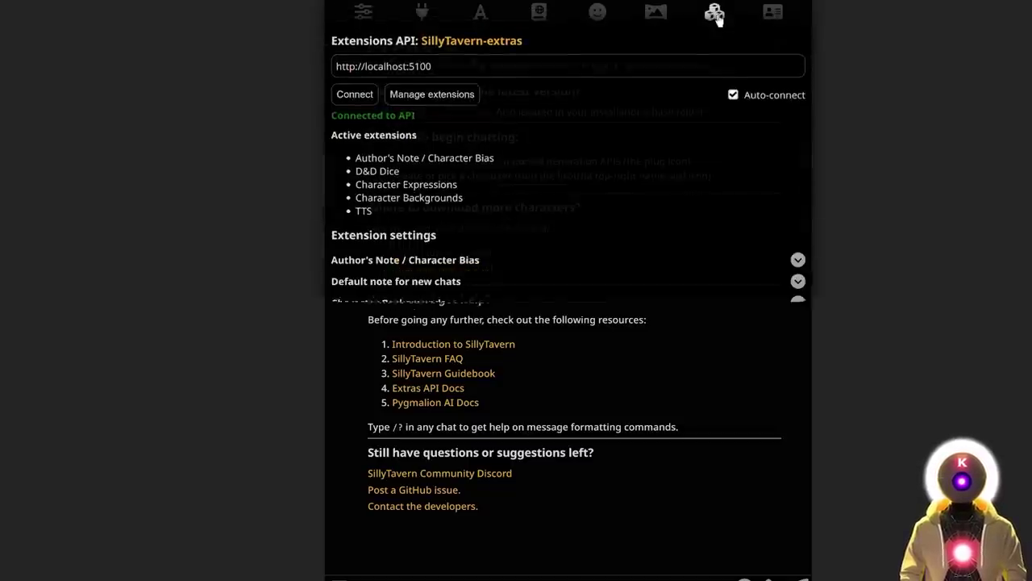
left_click(798, 328)
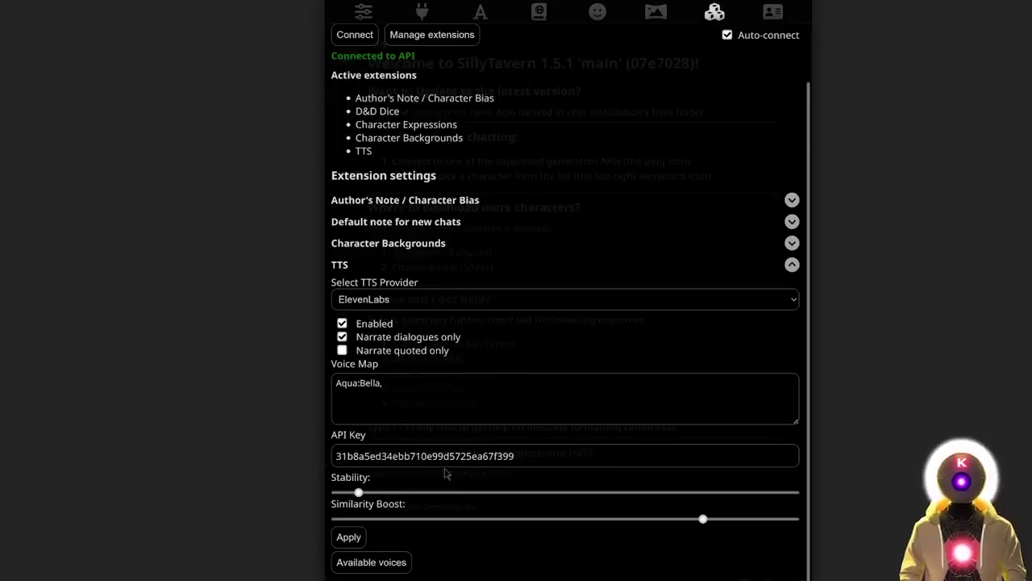
left_click(493, 299)
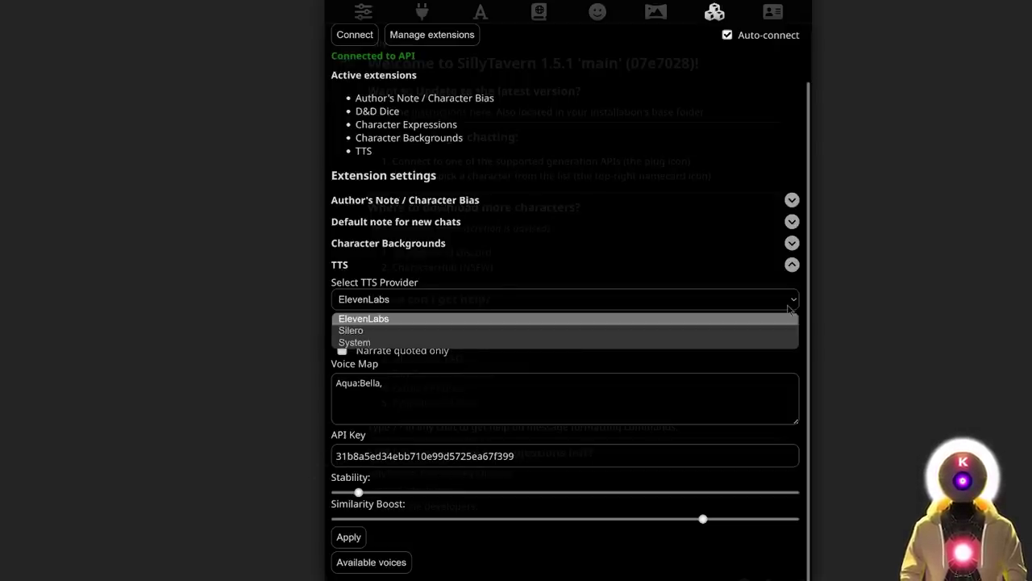
left_click(496, 340)
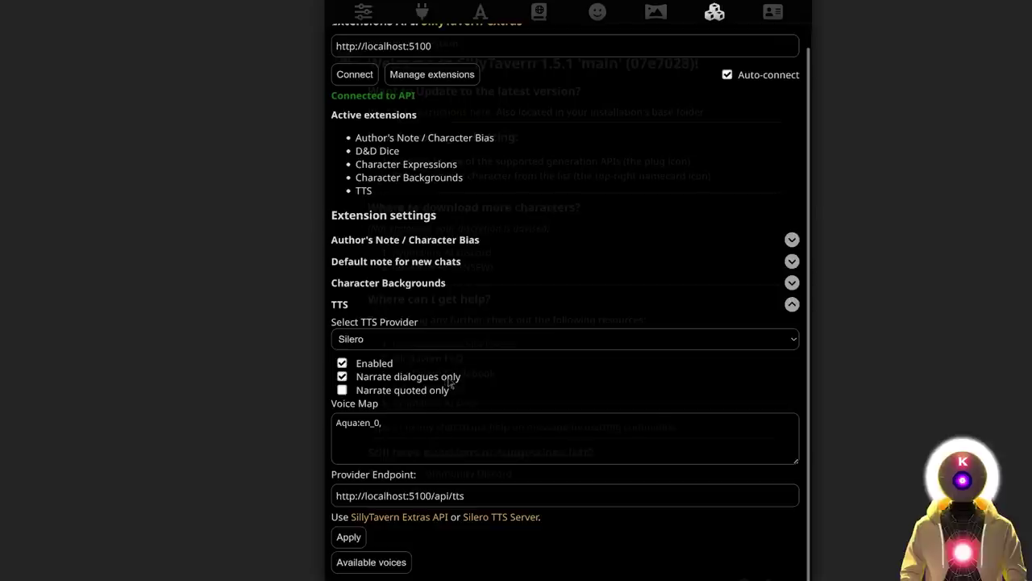
left_click(342, 390)
left_click(342, 390)
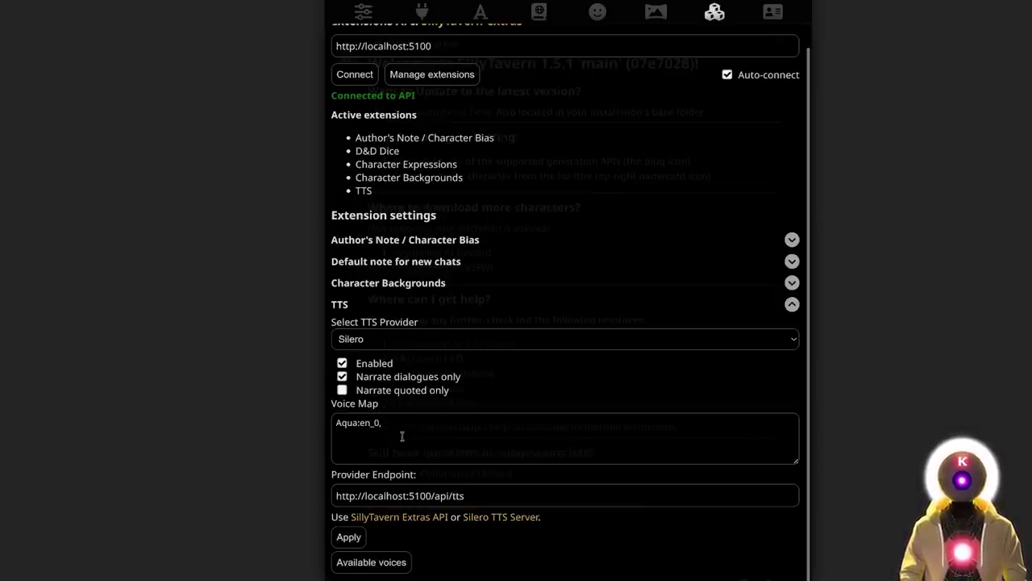
Browse the list of available Silero voices from en_0 onward, then close it.
left_click(372, 564)
scroll(657, 132, "down", 5)
scroll(680, 191, "down", 7)
scroll(691, 231, "up", 12)
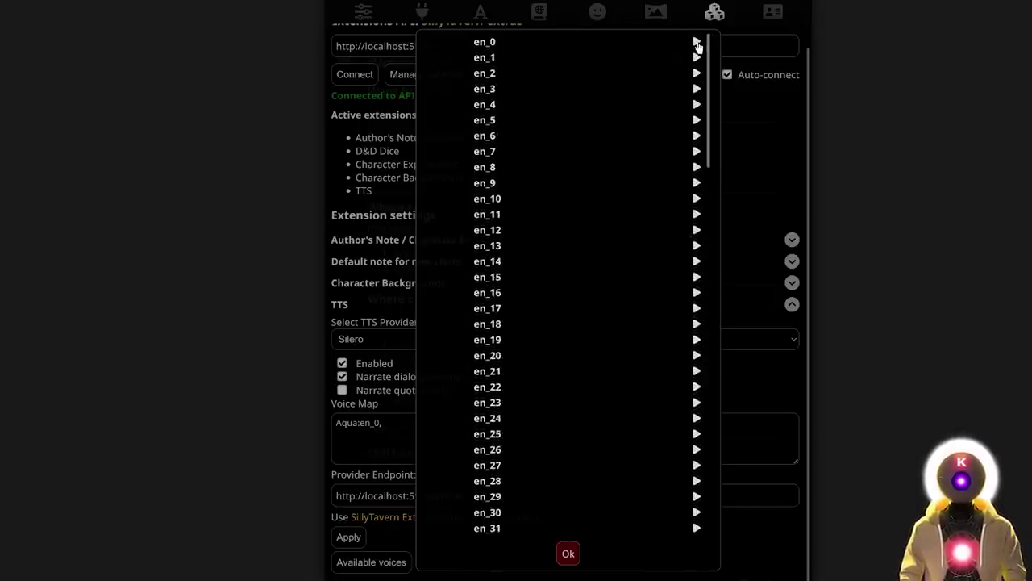
left_click(799, 390)
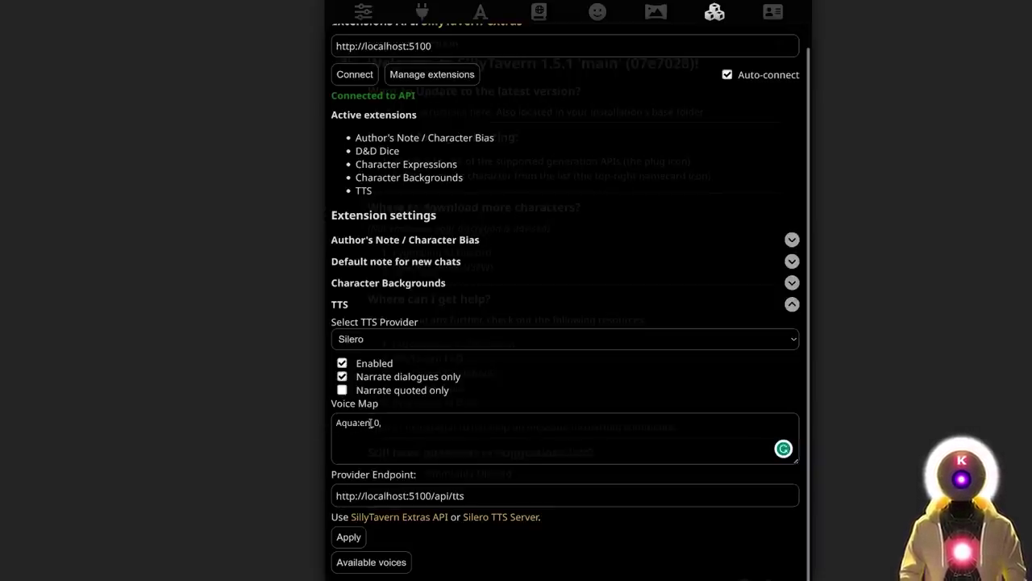
Check the character names, add the line "Darkness:en_97," below Aqua's entry in the TTS voice map, and apply the settings.
left_click(772, 11)
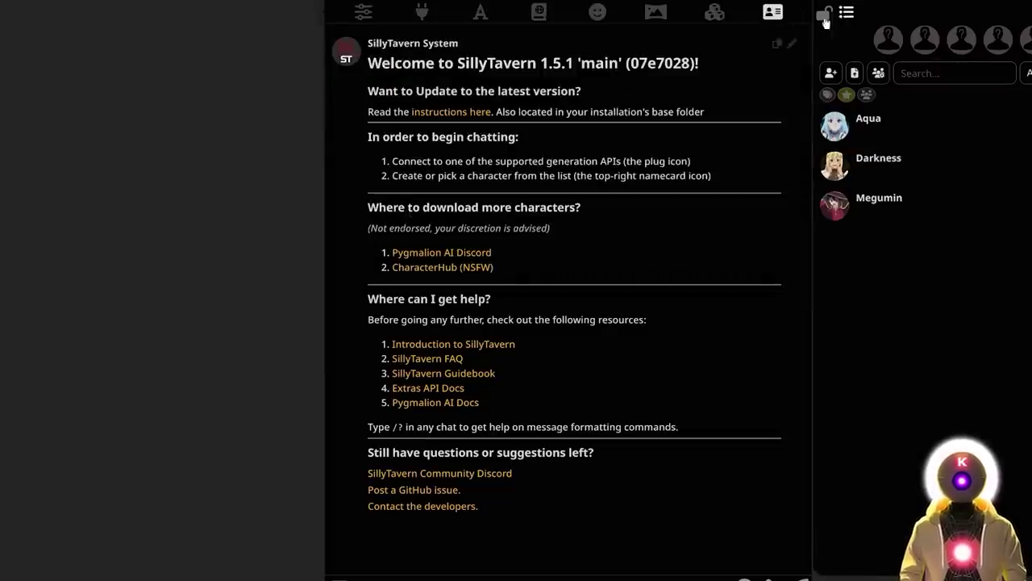
left_click(714, 11)
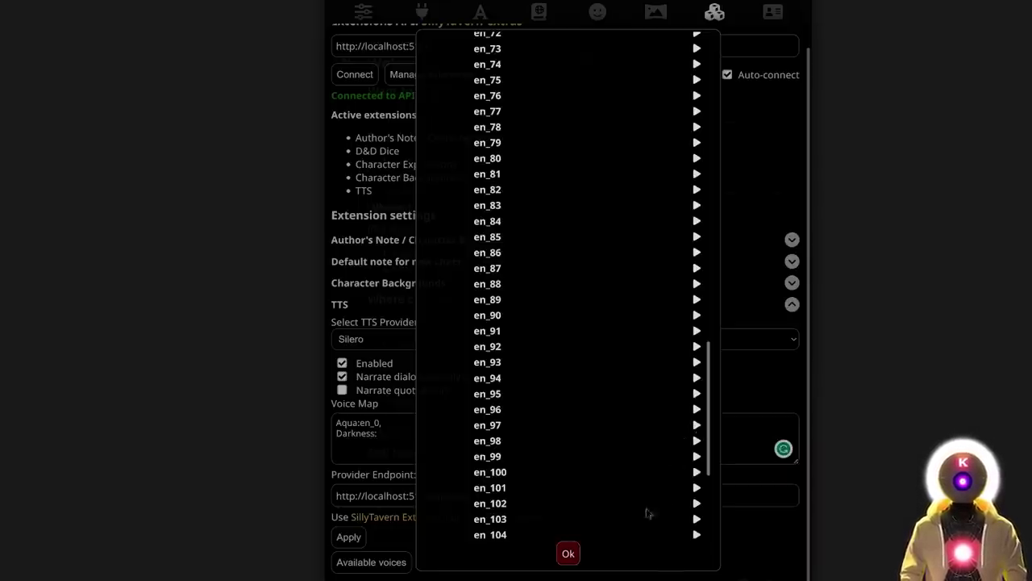
left_click(571, 555)
left_click(376, 462)
type("en_97,")
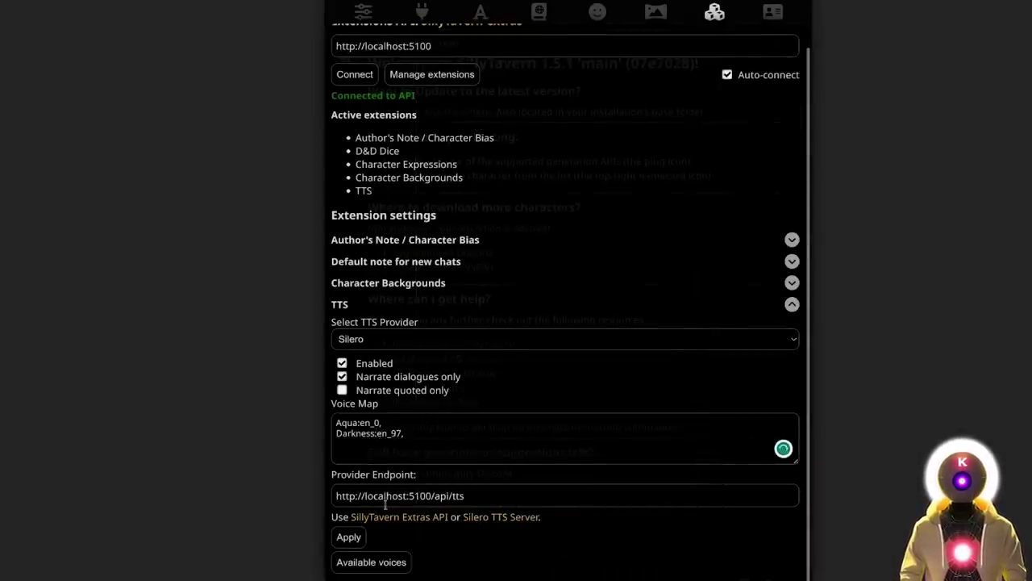
left_click(349, 536)
Open the chat with Aqua from the character list.
left_click(773, 12)
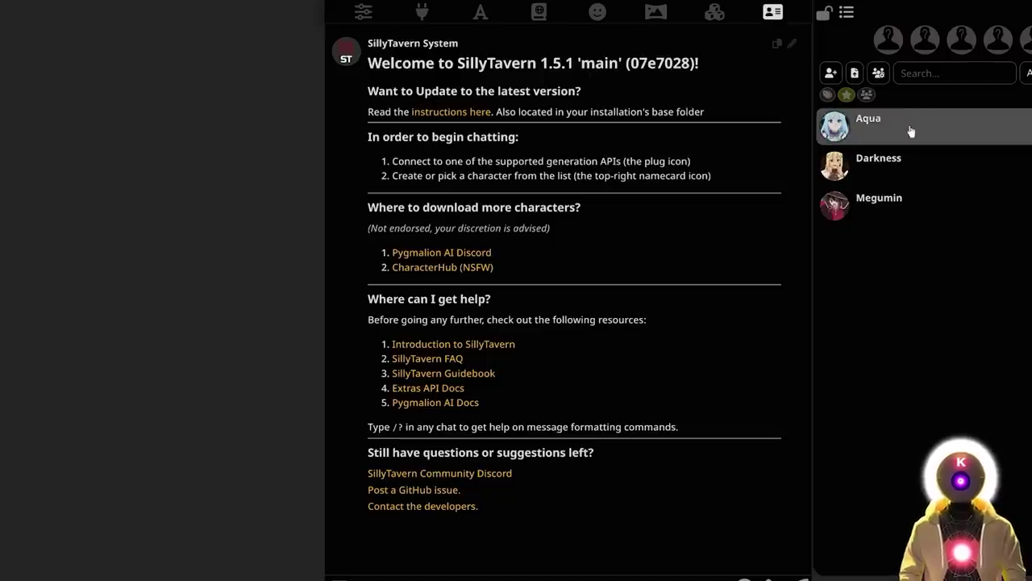
left_click(909, 131)
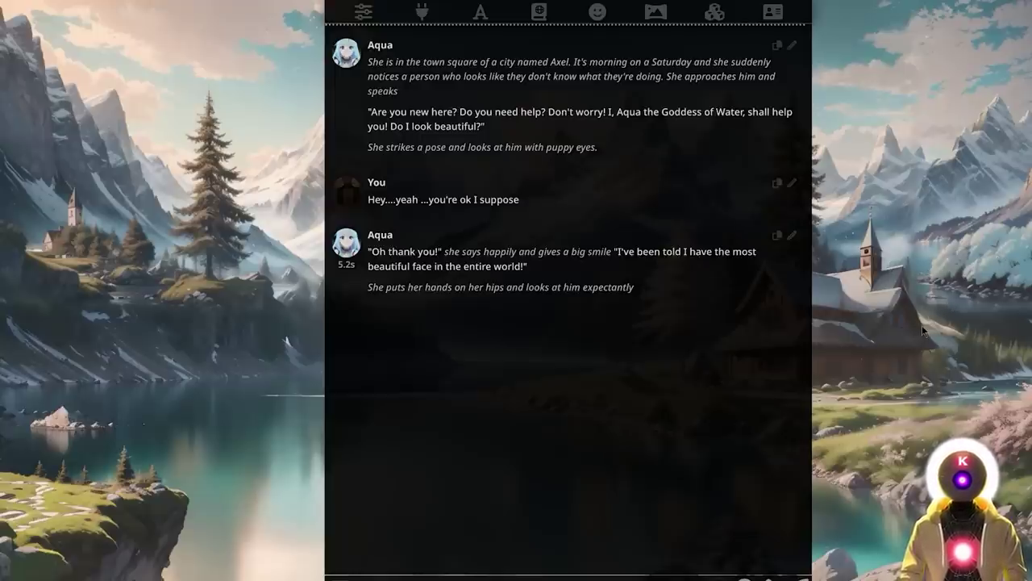
left_click(772, 11)
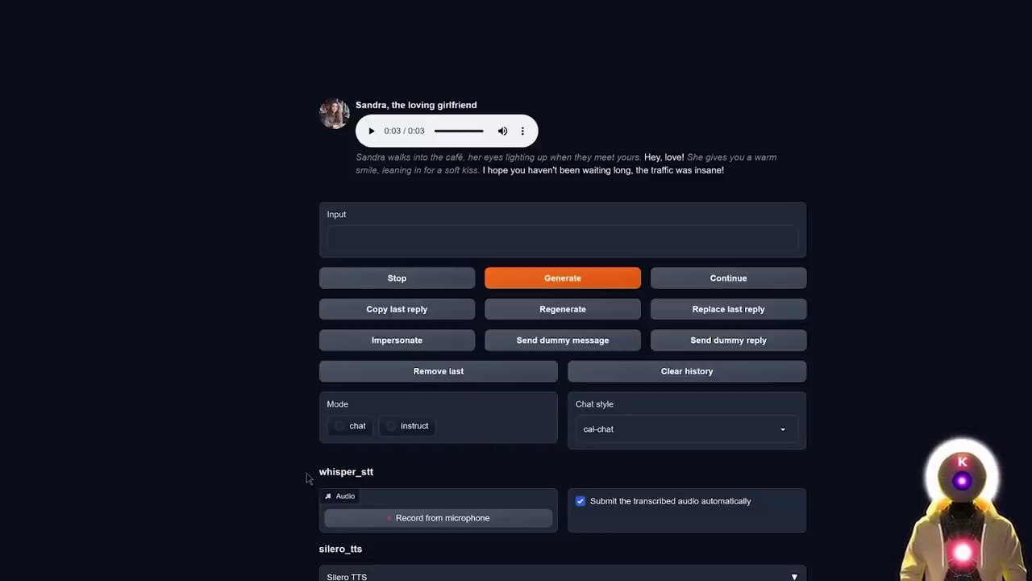
In the text generation web UI, look over the whisper_stt and silero_tts settings below the chat.
scroll(309, 477, "down", 3)
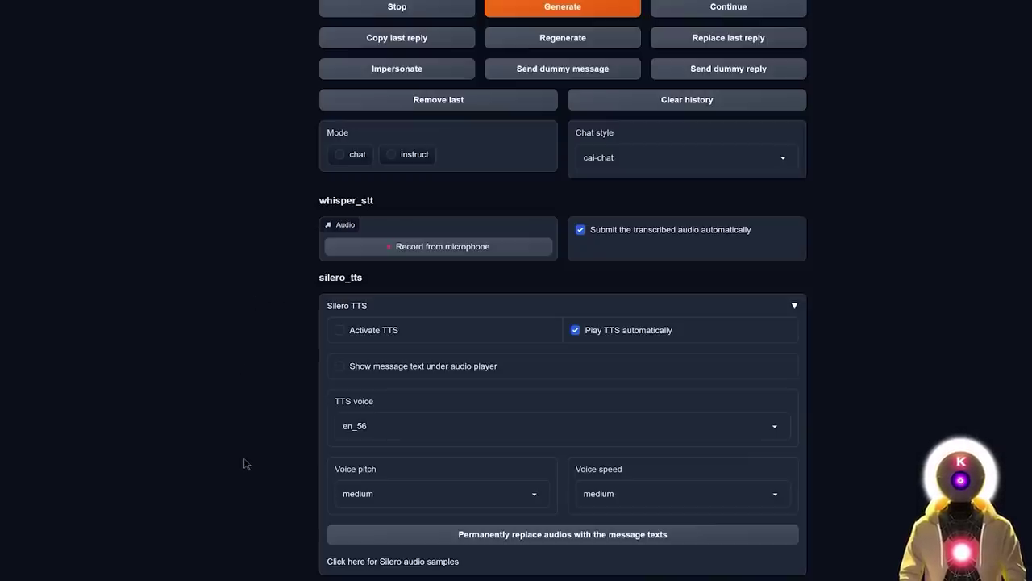
scroll(935, 419, "up", 3)
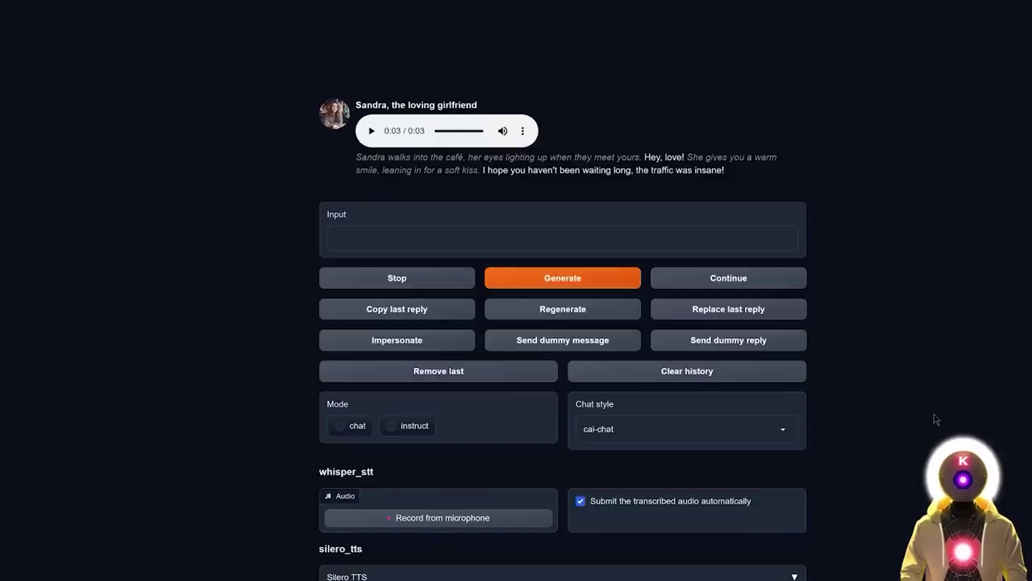